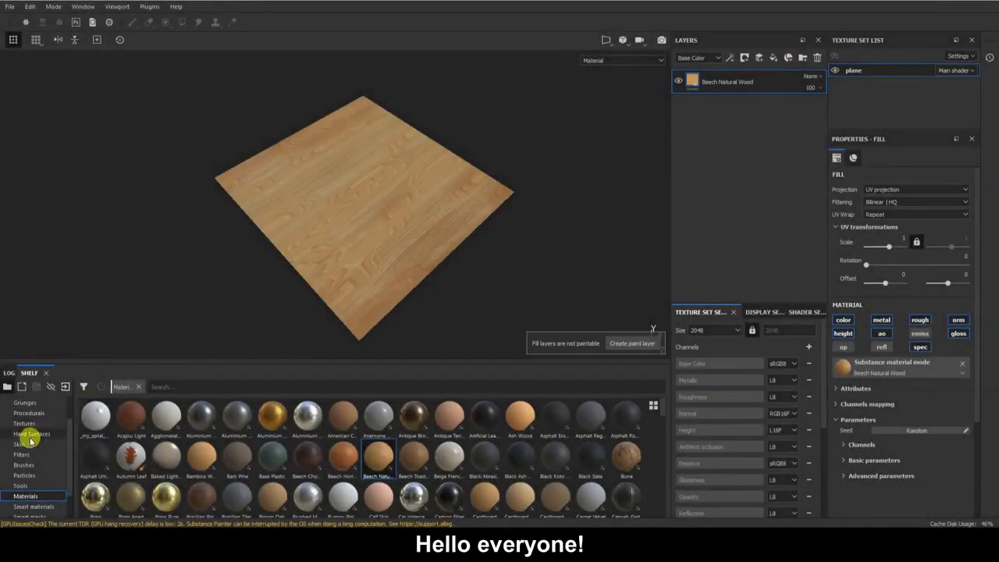
Filter the shelf's alphas to show only those matching 'font'.
{"action": "left_click", "coordinate": [33, 423]}
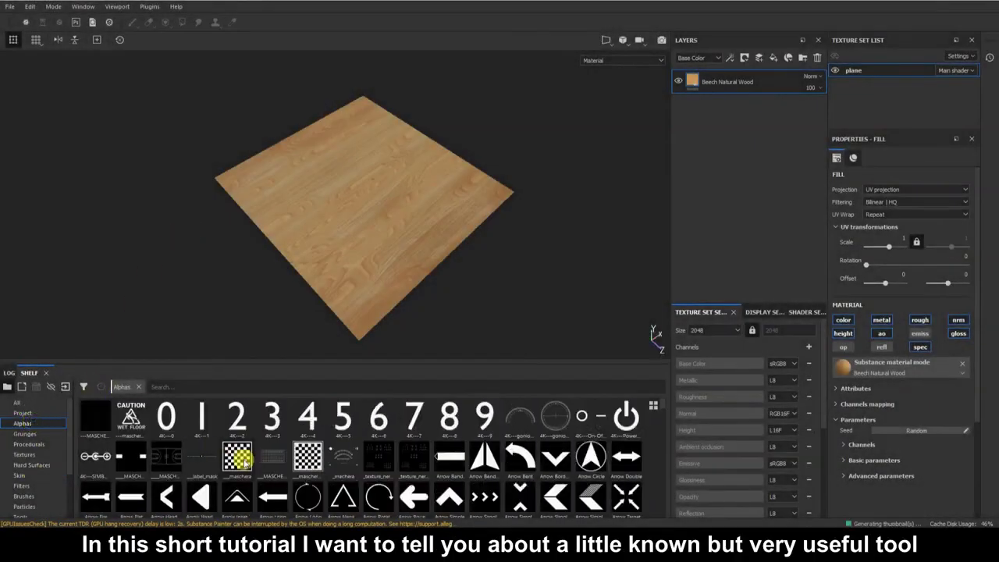
{"action": "left_click", "coordinate": [24, 496]}
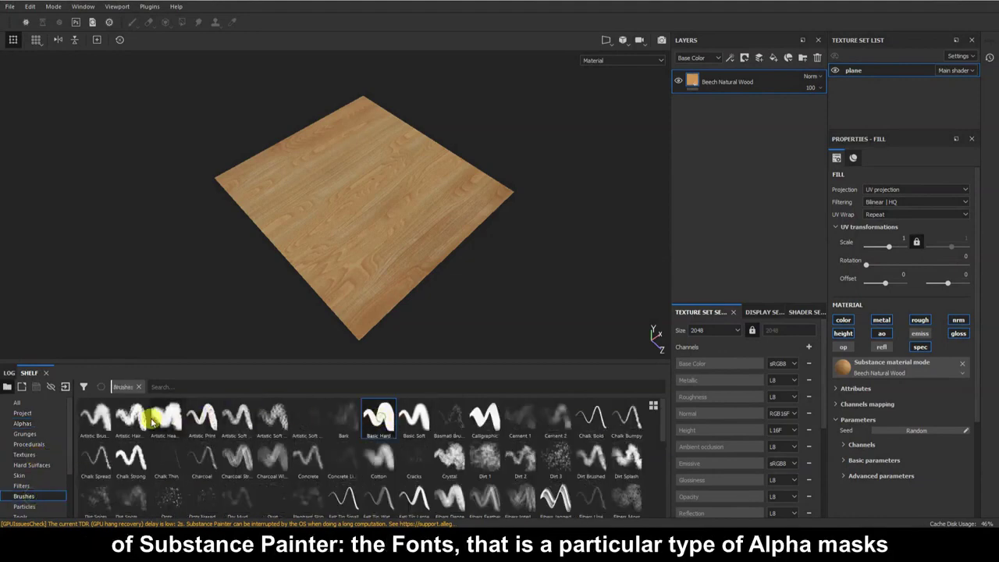
{"action": "left_click", "coordinate": [24, 423]}
{"action": "type", "text": "font"}
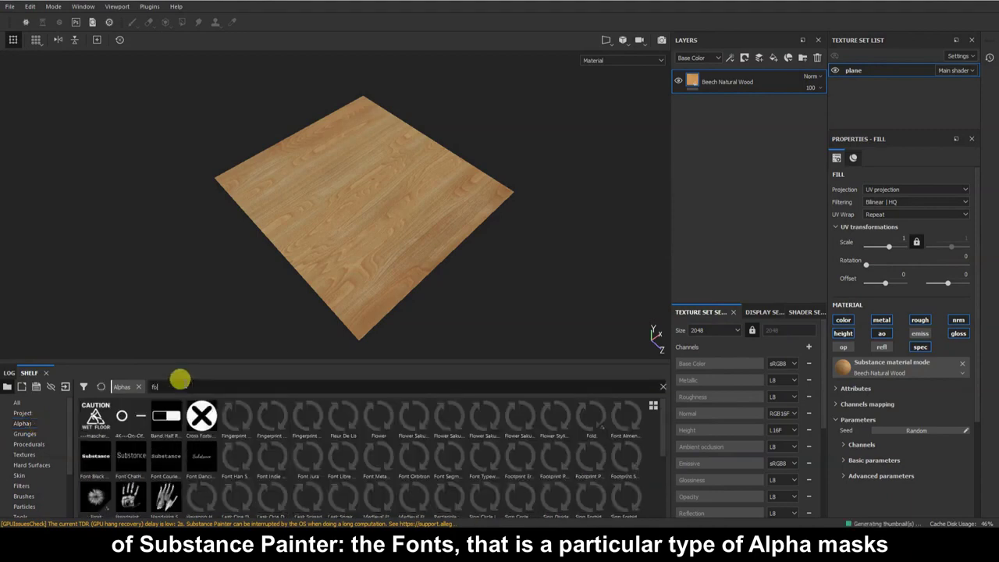
Add a fill layer with a black mask above the beech wood and load the Font Courier alpha.
{"action": "left_click", "coordinate": [773, 60]}
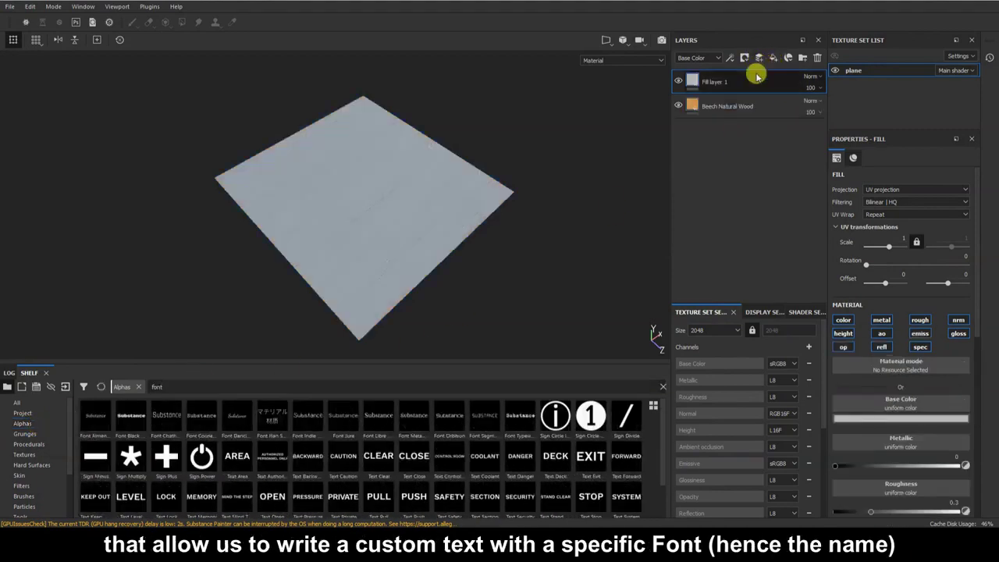
{"action": "right_click", "coordinate": [758, 83]}
{"action": "left_click", "coordinate": [768, 88]}
{"action": "left_click", "coordinate": [219, 415]}
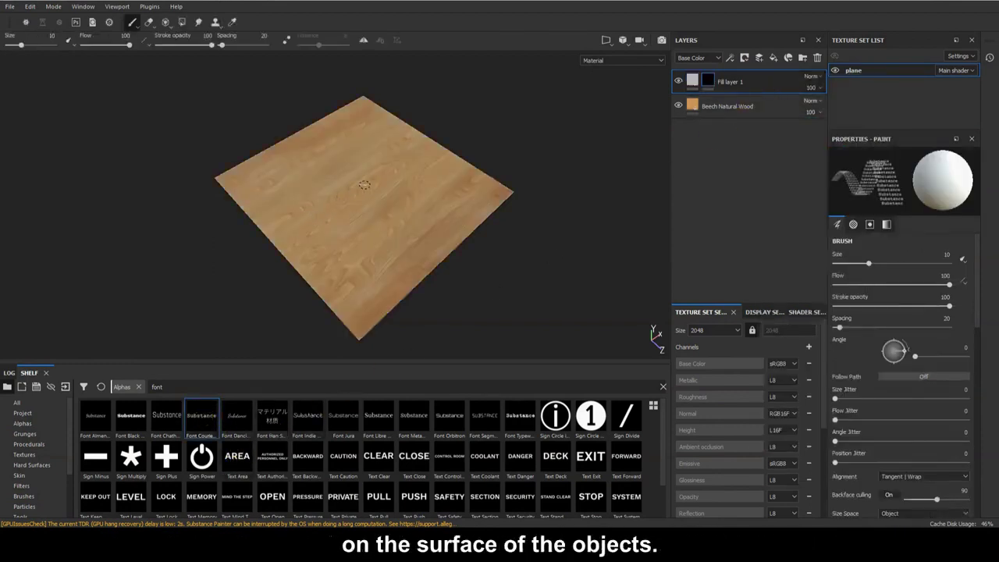
Enlarge the text brush and stamp 'Substance' onto the wooden plane.
{"action": "left_click_drag", "start_coordinate": [364, 184], "coordinate": [412, 264], "text": "alt"}
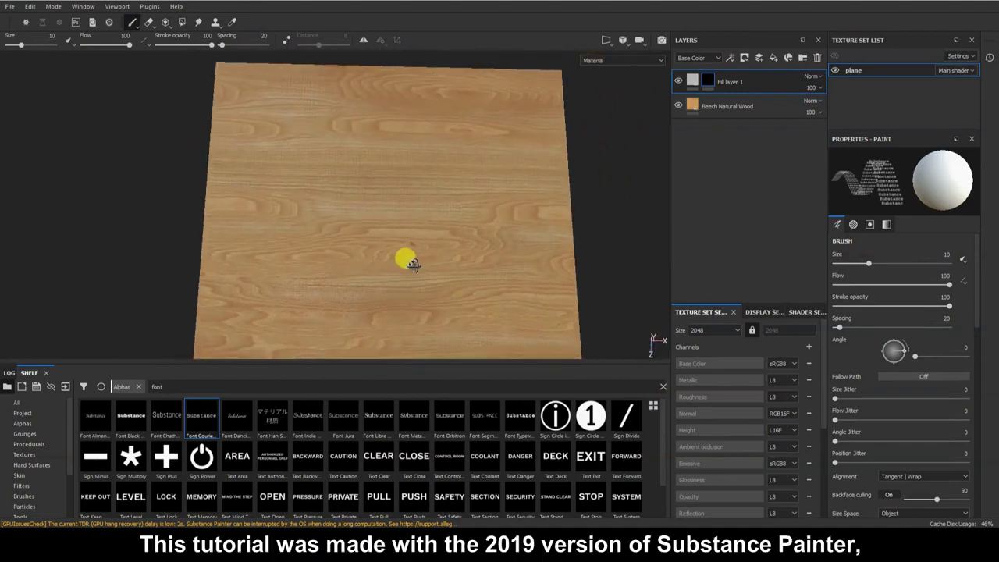
{"action": "right_click_drag", "start_coordinate": [388, 204], "coordinate": [437, 204], "text": "ctrl"}
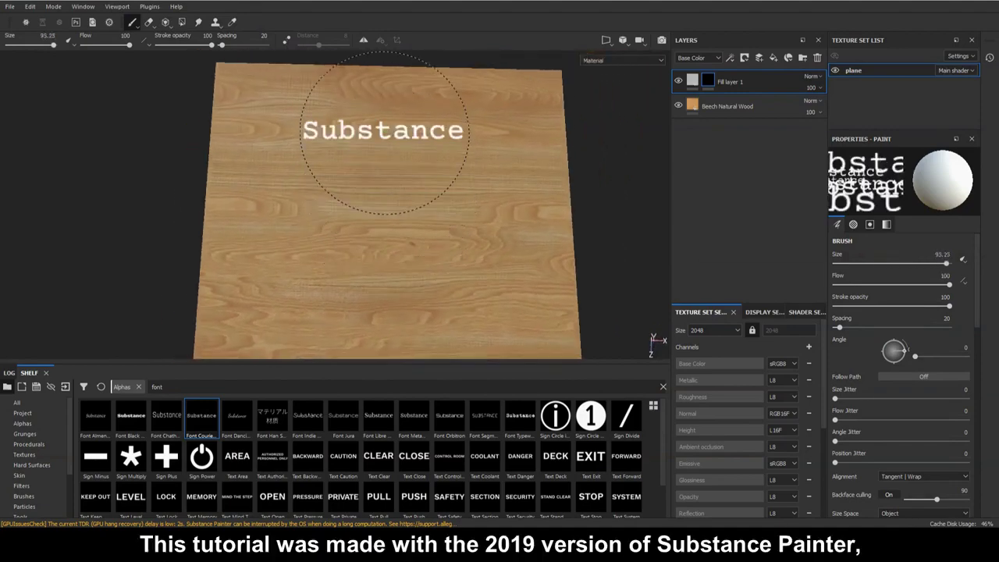
{"action": "left_click", "coordinate": [382, 127]}
{"action": "mouse_move", "coordinate": [432, 278]}
{"action": "left_mouse_down", "text": "alt"}
{"action": "mouse_move", "coordinate": [458, 216]}
{"action": "mouse_move", "coordinate": [357, 234]}
{"action": "mouse_move", "coordinate": [468, 231]}
{"action": "mouse_move", "coordinate": [491, 262]}
{"action": "mouse_move", "coordinate": [445, 223]}
{"action": "mouse_move", "coordinate": [461, 254]}
{"action": "mouse_move", "coordinate": [438, 257]}
{"action": "mouse_move", "coordinate": [406, 336]}
{"action": "left_mouse_up", "text": "alt"}
Preview the Metallic, Base Color and Mask channels in the viewport.
{"action": "left_click", "coordinate": [627, 60]}
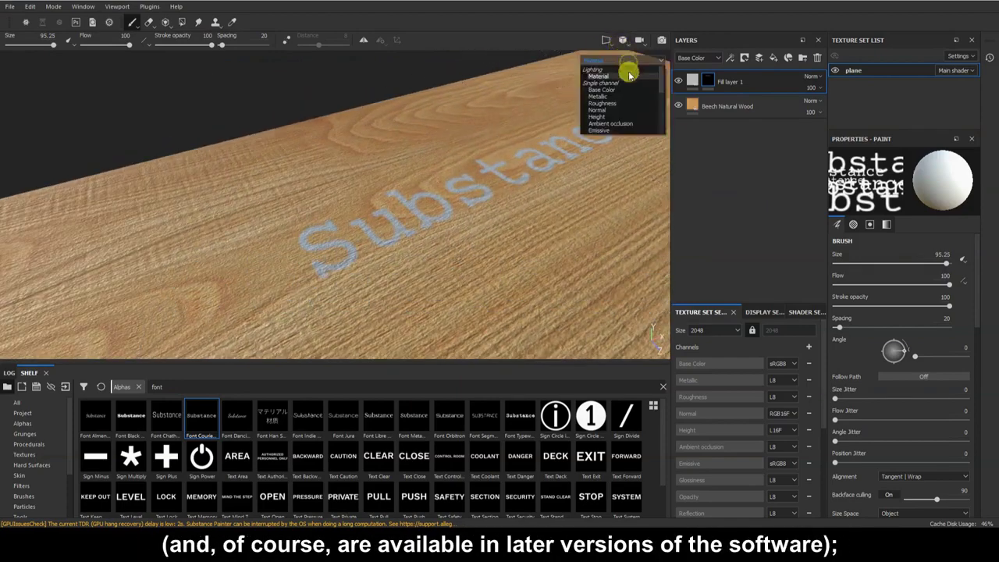
{"action": "left_click", "coordinate": [632, 96]}
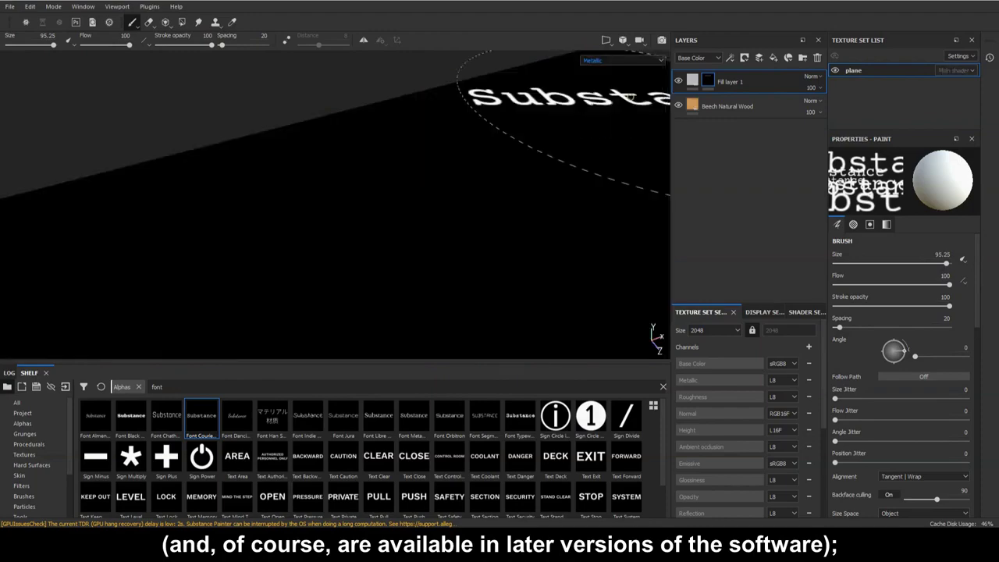
{"action": "left_click", "coordinate": [650, 61]}
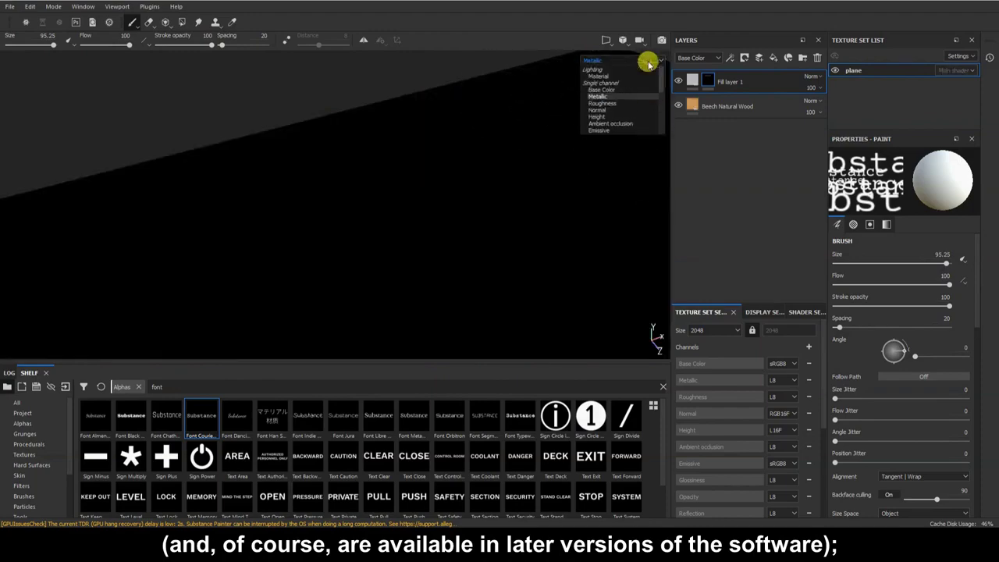
{"action": "left_click", "coordinate": [615, 89]}
{"action": "left_click", "coordinate": [651, 60]}
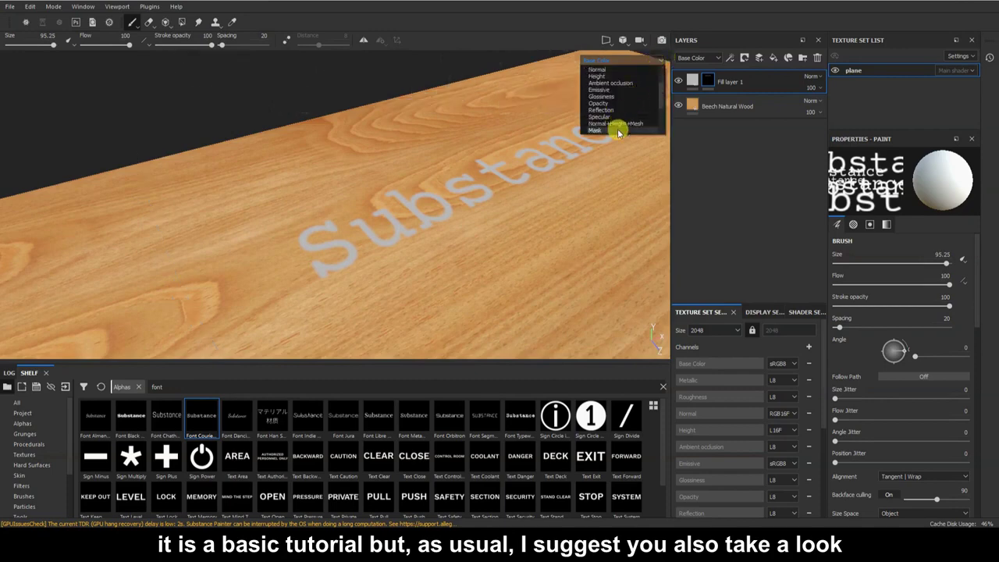
{"action": "left_click", "coordinate": [619, 129]}
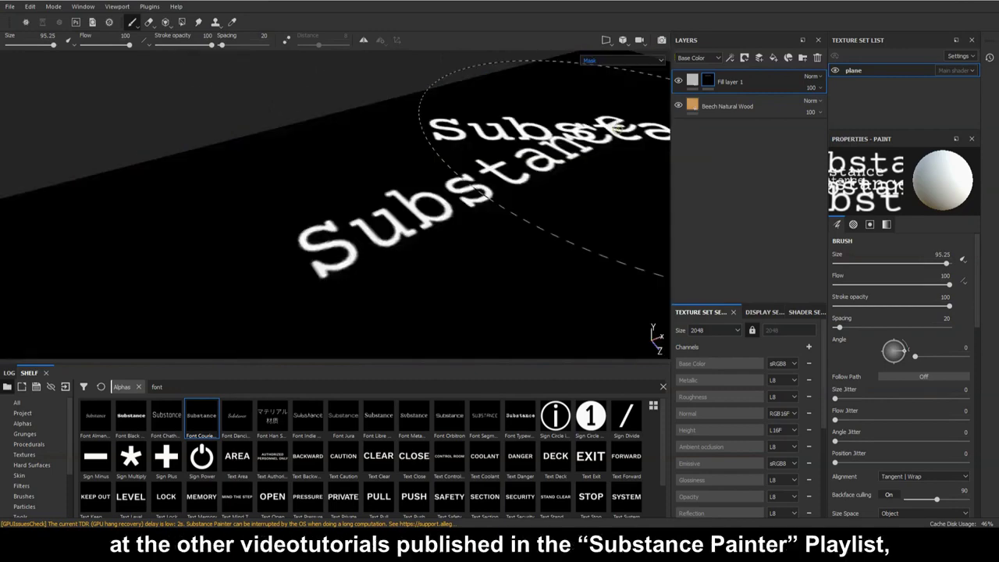
{"action": "left_click", "coordinate": [651, 60]}
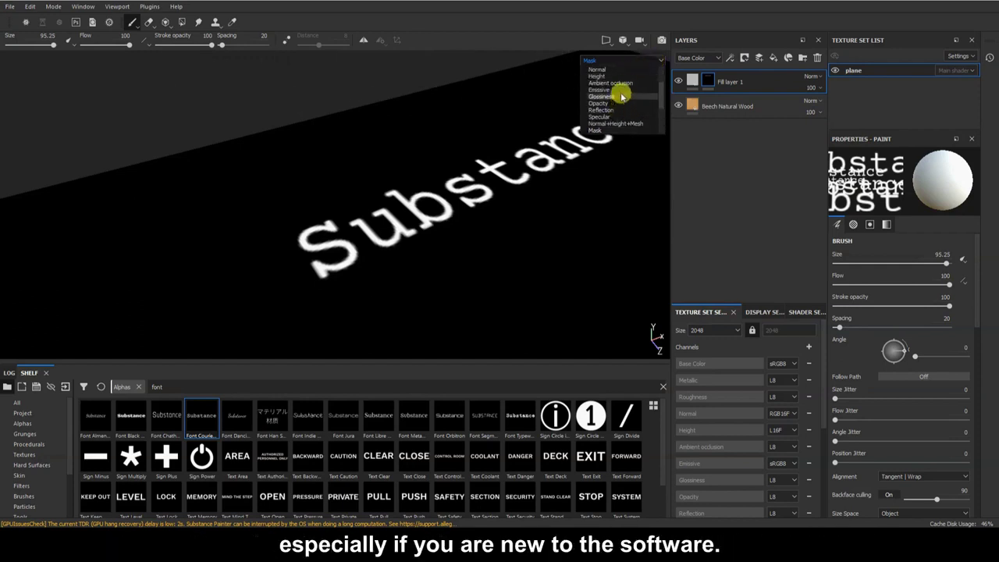
{"action": "scroll", "coordinate": [624, 95], "scroll_direction": "up", "scroll_amount": 1}
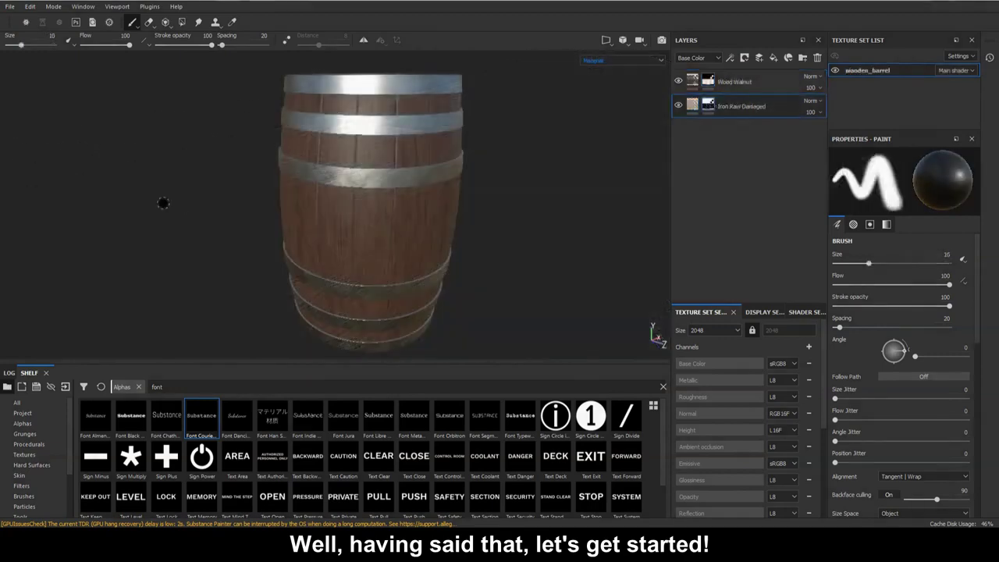
{"action": "left_click_drag", "start_coordinate": [203, 197], "coordinate": [217, 193], "text": "alt"}
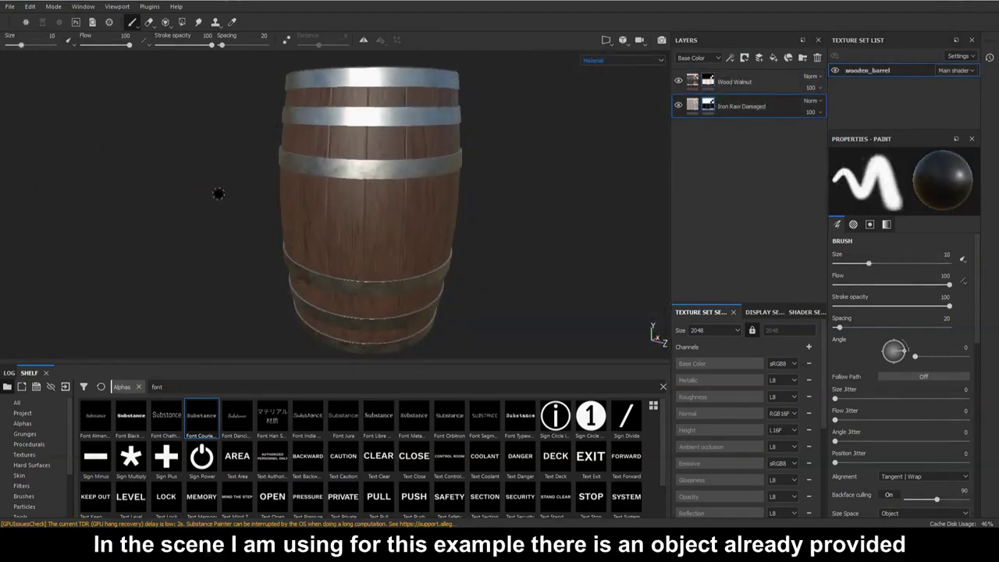
{"action": "left_click_drag", "start_coordinate": [437, 361], "coordinate": [437, 373]}
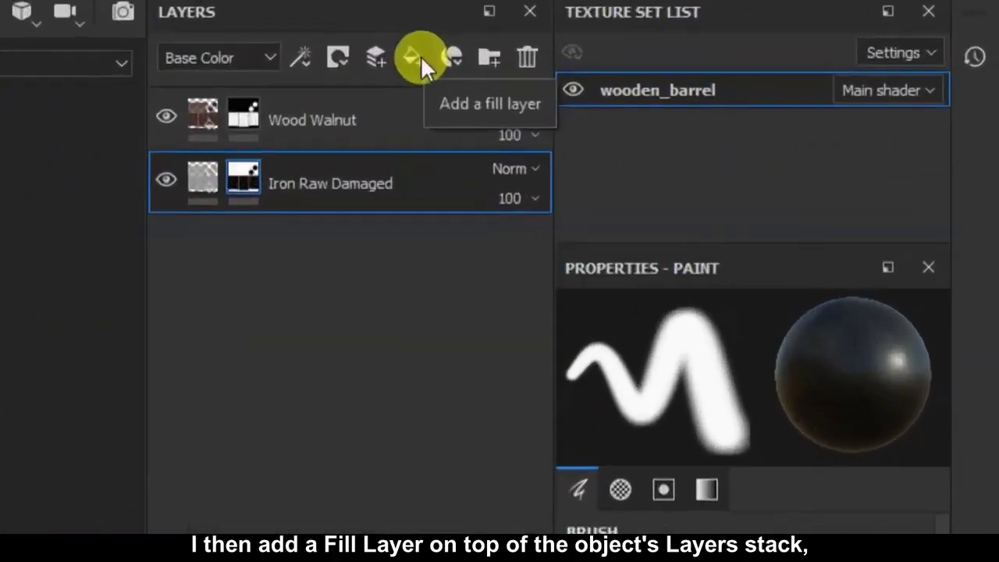
Add a fill layer at the top of the stack with cream base color, red and green 0.8.
{"action": "left_click", "coordinate": [421, 55]}
{"action": "left_click_drag", "start_coordinate": [348, 169], "coordinate": [342, 98]}
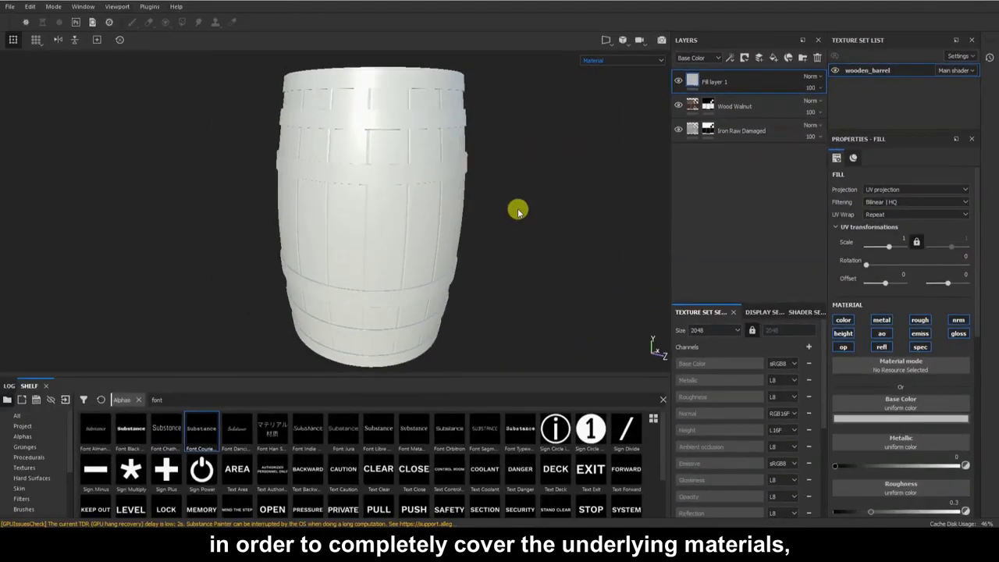
{"action": "left_click", "coordinate": [902, 421]}
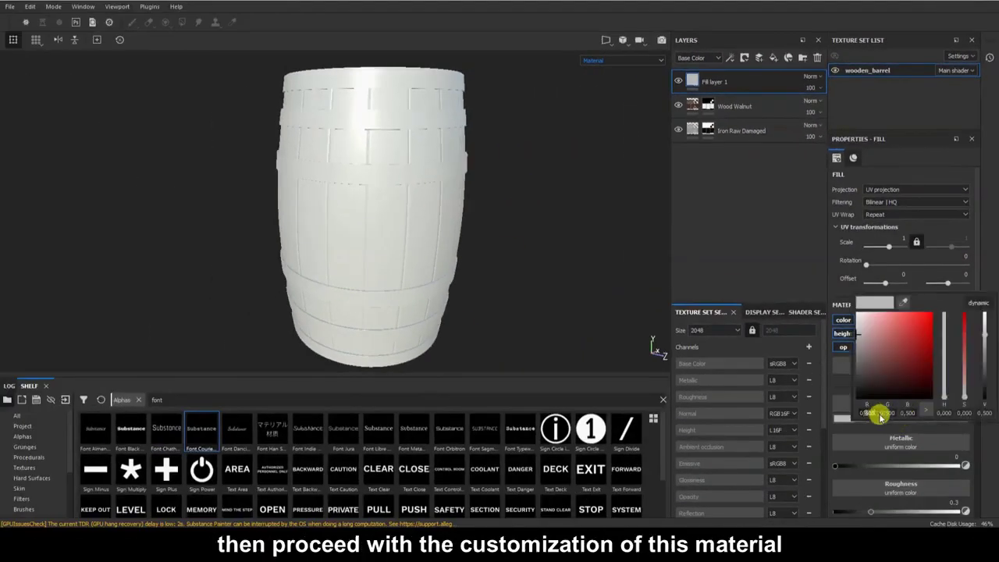
{"action": "type", "text": "0,8"}
{"action": "key", "text": "Tab"}
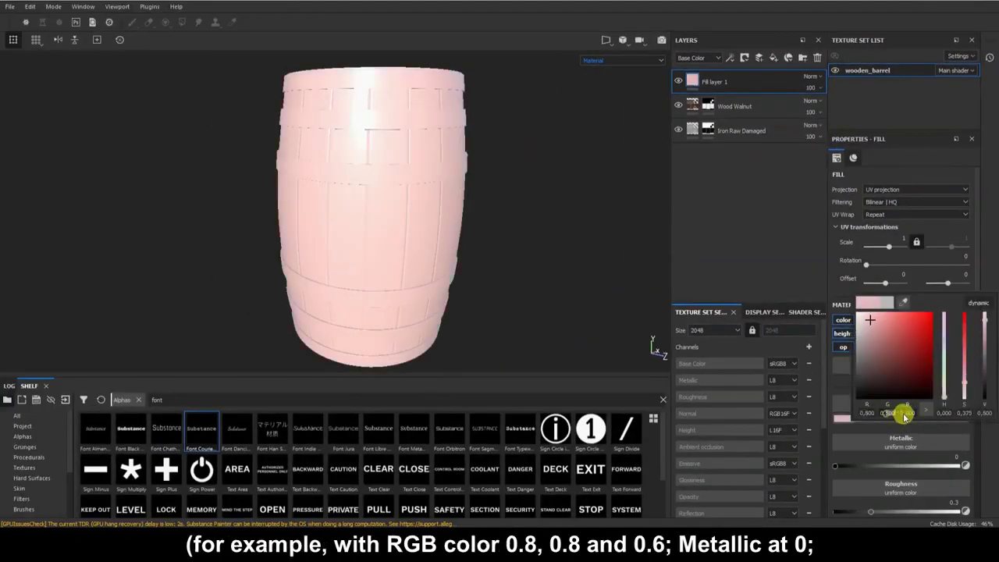
{"action": "type", "text": "0,8"}
{"action": "key", "text": "Tab"}
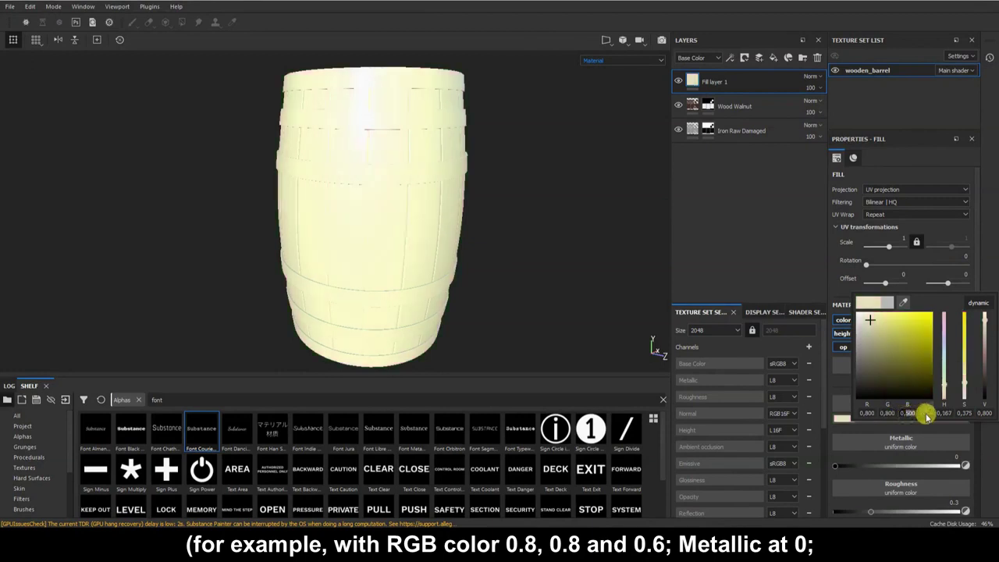
{"action": "left_click", "coordinate": [740, 223]}
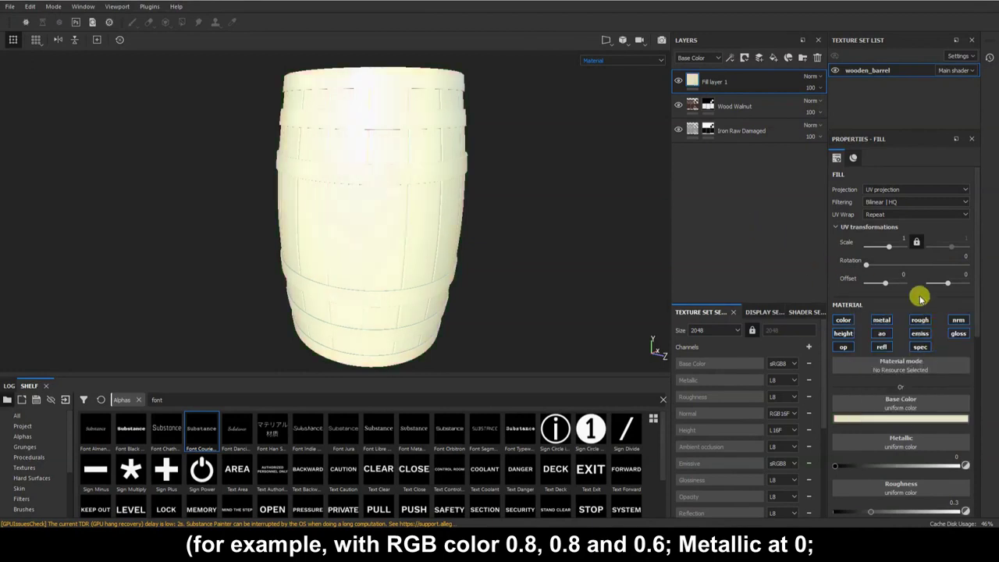
Use Clouds 3 as the fill layer's roughness map.
{"action": "scroll", "coordinate": [920, 336], "scroll_direction": "down", "scroll_amount": 4}
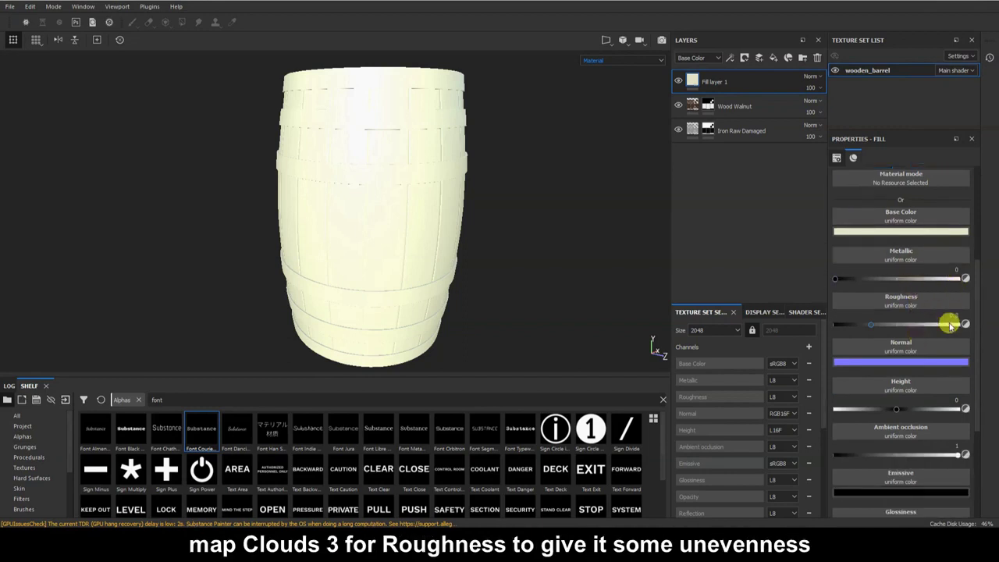
{"action": "left_click", "coordinate": [965, 323]}
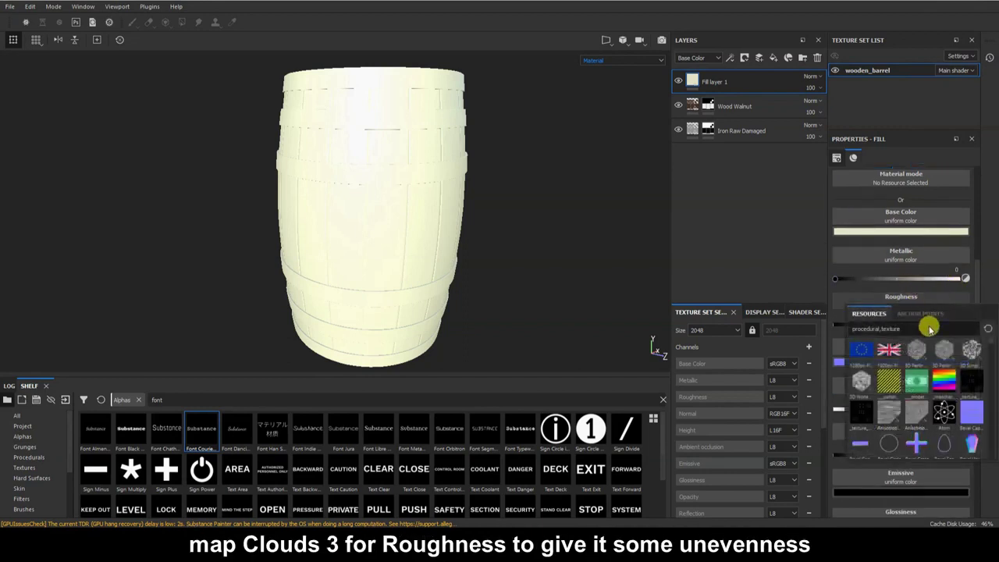
{"action": "type", "text": "cloud"}
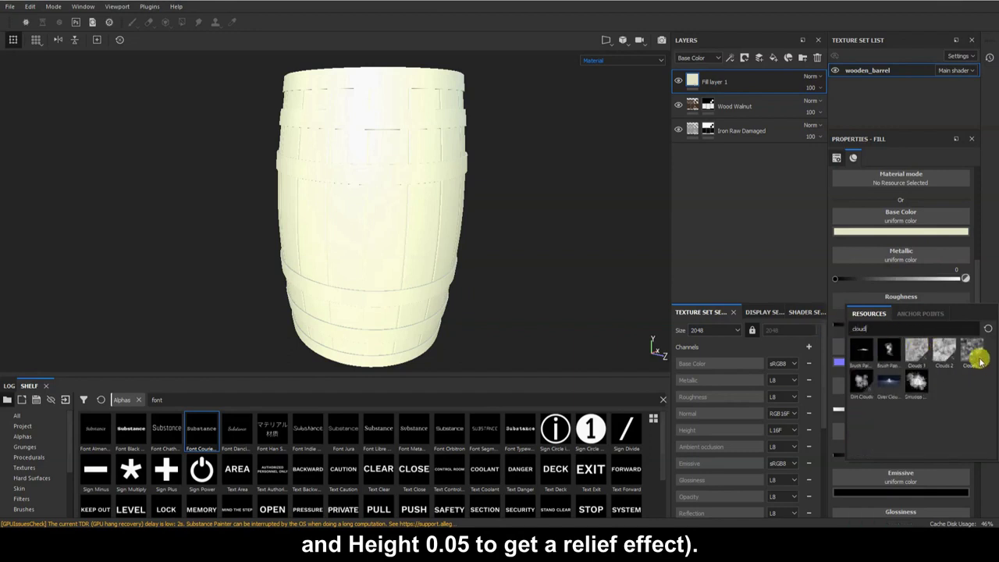
{"action": "left_click", "coordinate": [973, 352]}
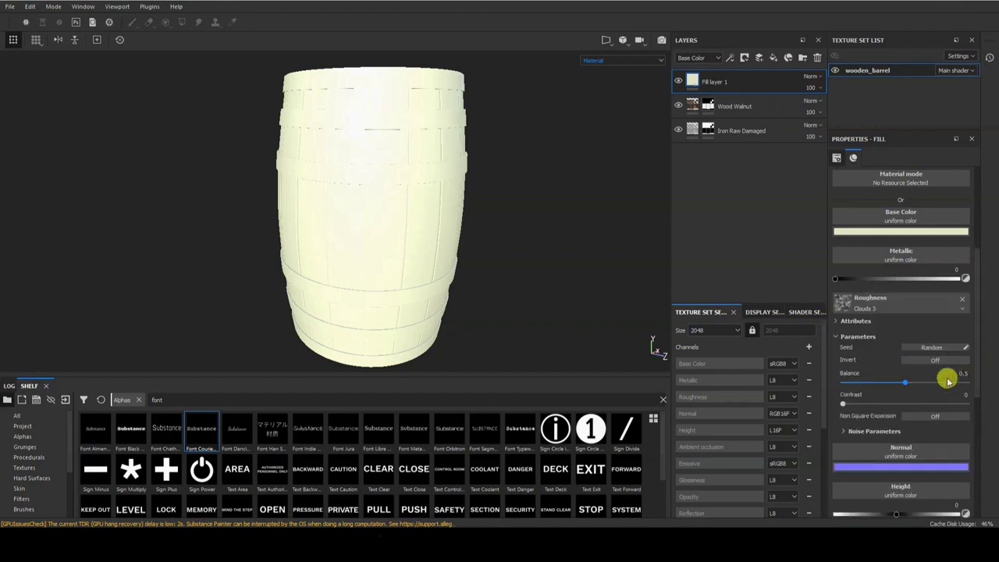
{"action": "scroll", "coordinate": [948, 381], "scroll_direction": "down", "scroll_amount": 2}
{"action": "scroll", "coordinate": [948, 381], "scroll_direction": "down", "scroll_amount": 2}
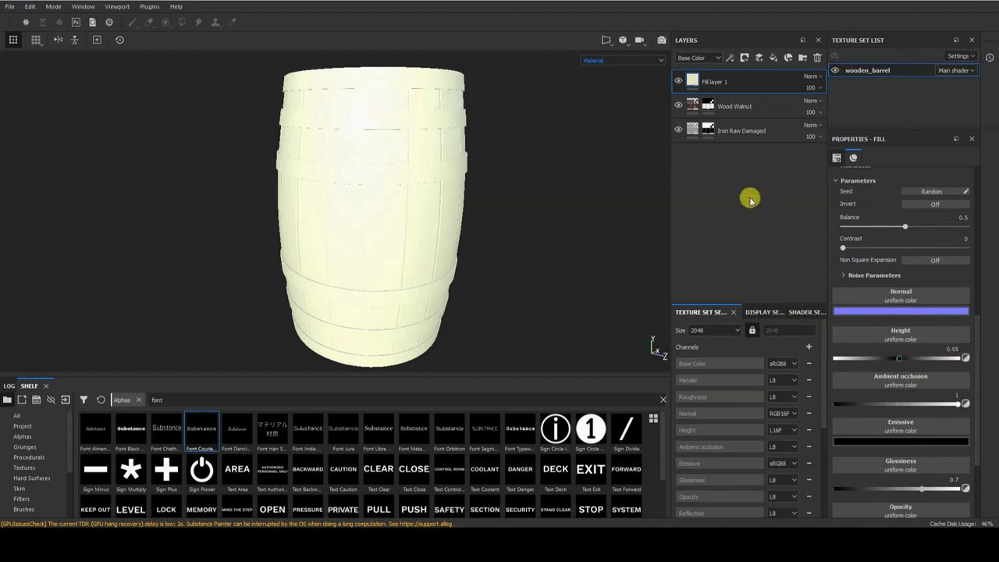
Give Fill layer 1 a black mask so the walnut and iron show through again.
{"action": "left_click_drag", "start_coordinate": [557, 246], "coordinate": [515, 228], "text": "alt"}
{"action": "mouse_move", "coordinate": [516, 231]}
{"action": "right_mouse_down", "text": "shift"}
{"action": "mouse_move", "coordinate": [556, 230]}
{"action": "mouse_move", "coordinate": [535, 230]}
{"action": "right_mouse_up", "text": "shift"}
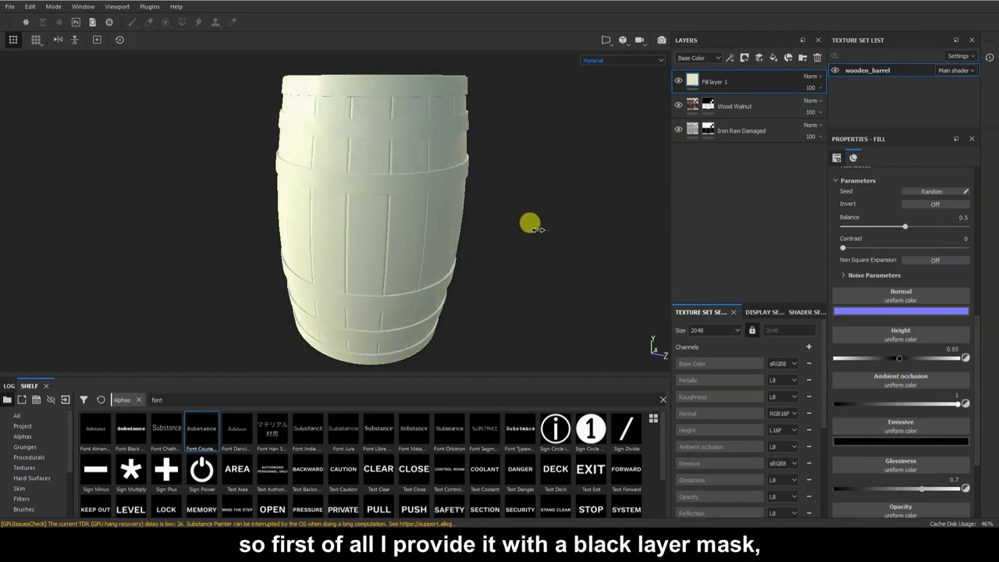
{"action": "right_click", "coordinate": [727, 82]}
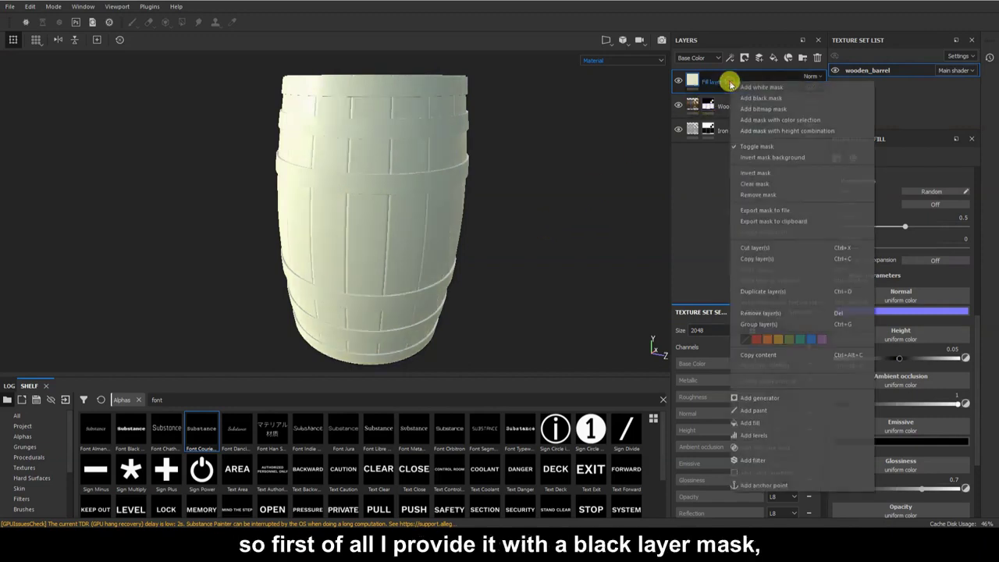
{"action": "left_click", "coordinate": [807, 98]}
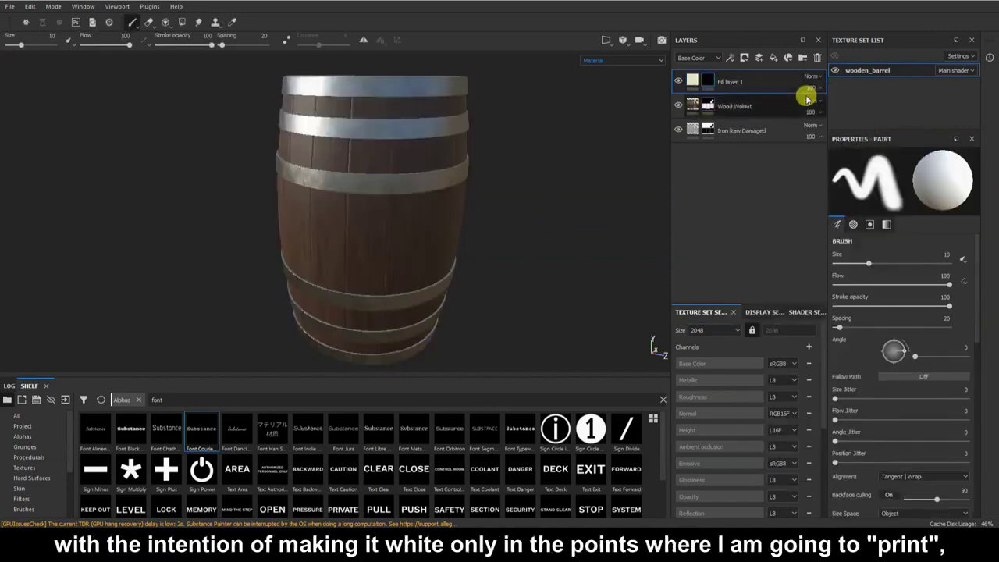
{"action": "mouse_move", "coordinate": [559, 223]}
{"action": "right_mouse_down", "text": "shift"}
{"action": "mouse_move", "coordinate": [571, 228]}
{"action": "mouse_move", "coordinate": [570, 218]}
{"action": "right_mouse_up", "text": "shift"}
{"action": "scroll", "coordinate": [576, 233], "scroll_direction": "up", "scroll_amount": 2}
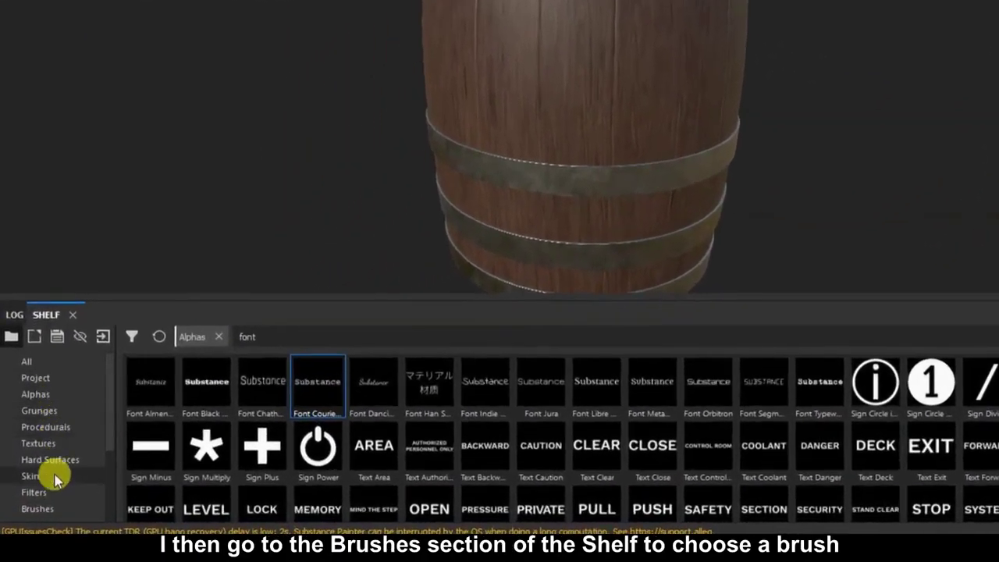
Select the Basic Hard brush and increase its size.
{"action": "left_click", "coordinate": [36, 509]}
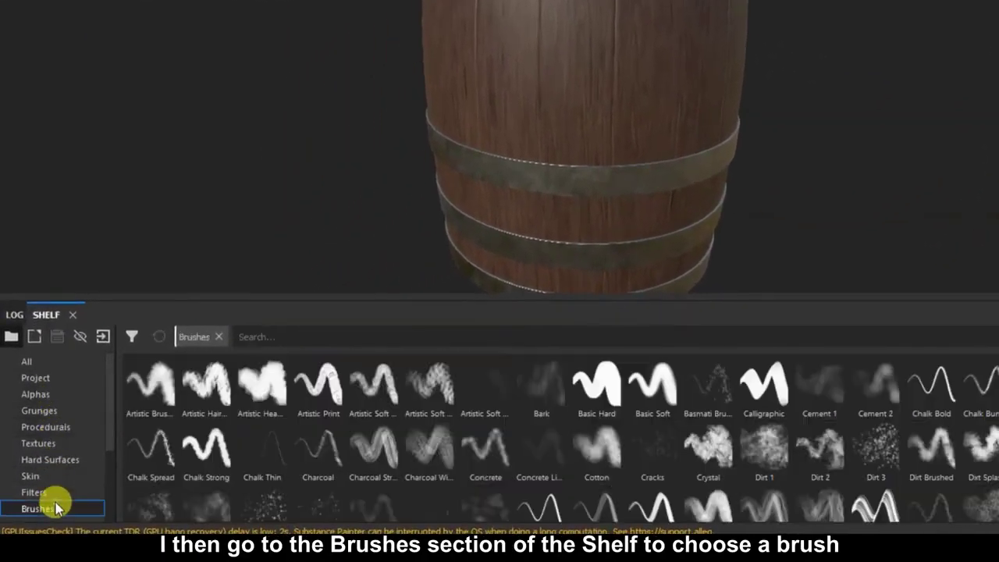
{"action": "left_click", "coordinate": [587, 406]}
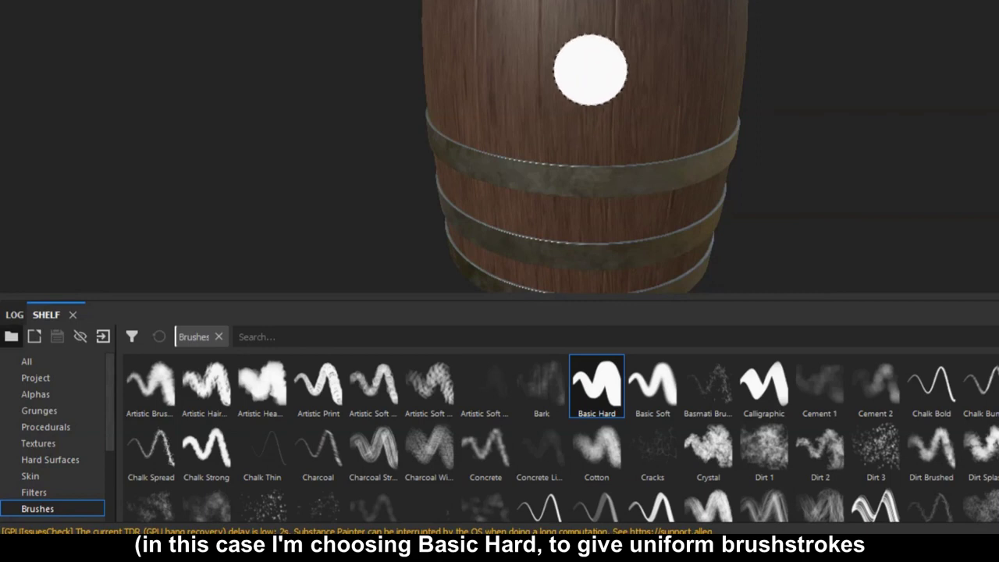
{"action": "key", "text": "bracketright"}
{"action": "key", "text": "bracketright"}
{"action": "key", "text": "bracketright"}
{"action": "key", "text": "bracketright"}
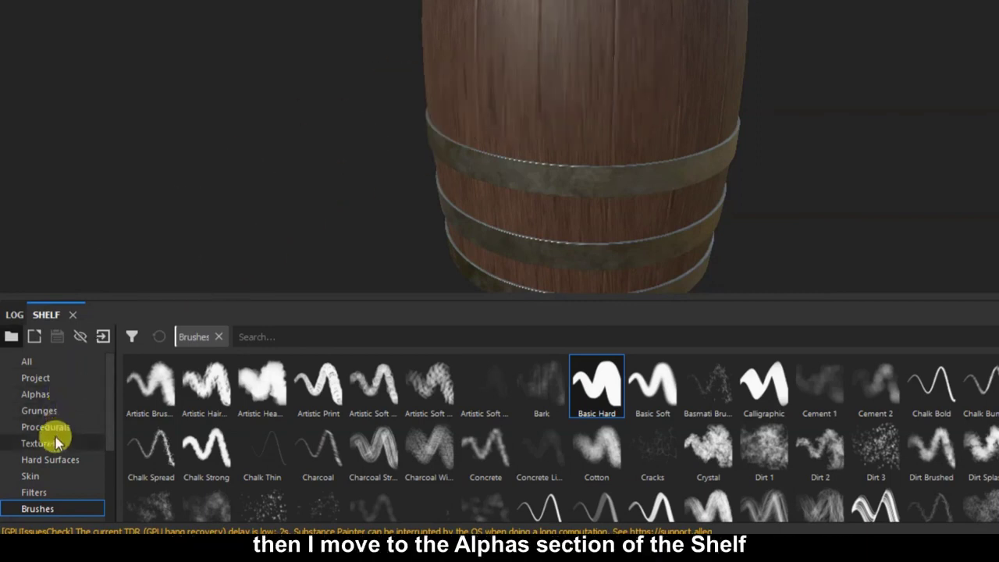
Filter the alphas by 'Font' and load Font Jura onto the brush.
{"action": "left_click", "coordinate": [62, 394]}
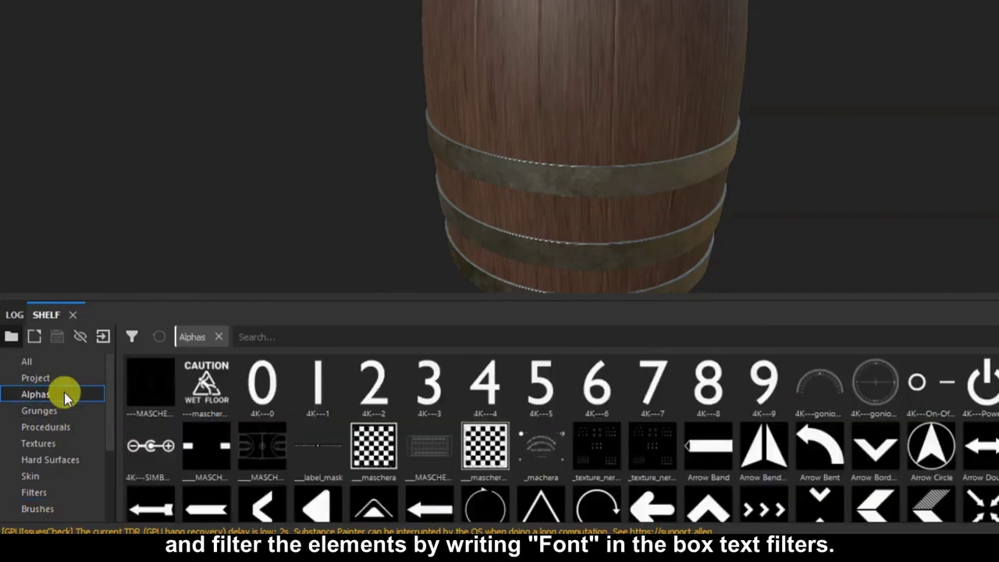
{"action": "left_click", "coordinate": [287, 335]}
{"action": "type", "text": "Font"}
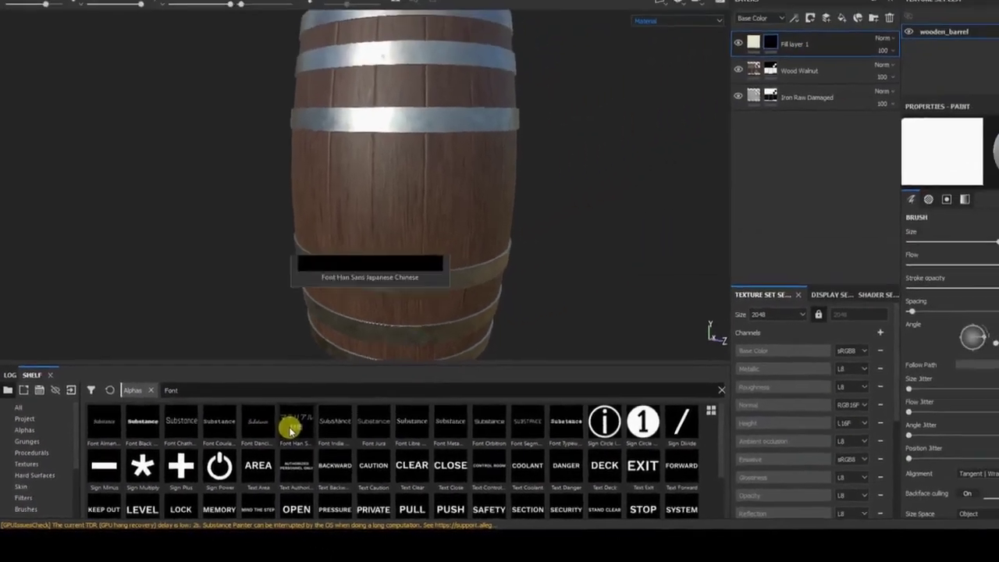
{"action": "mouse_move", "coordinate": [422, 392]}
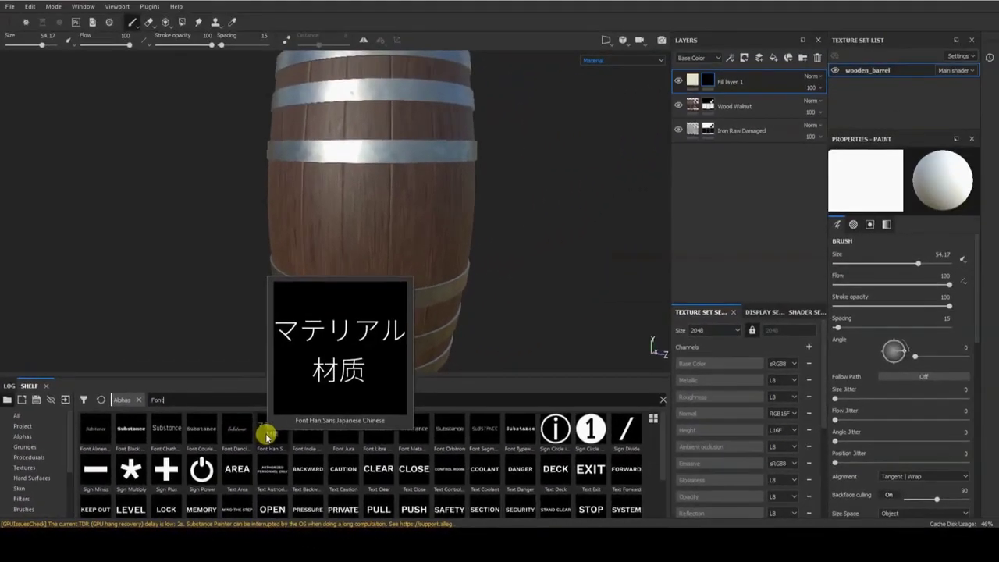
{"action": "left_click", "coordinate": [335, 433]}
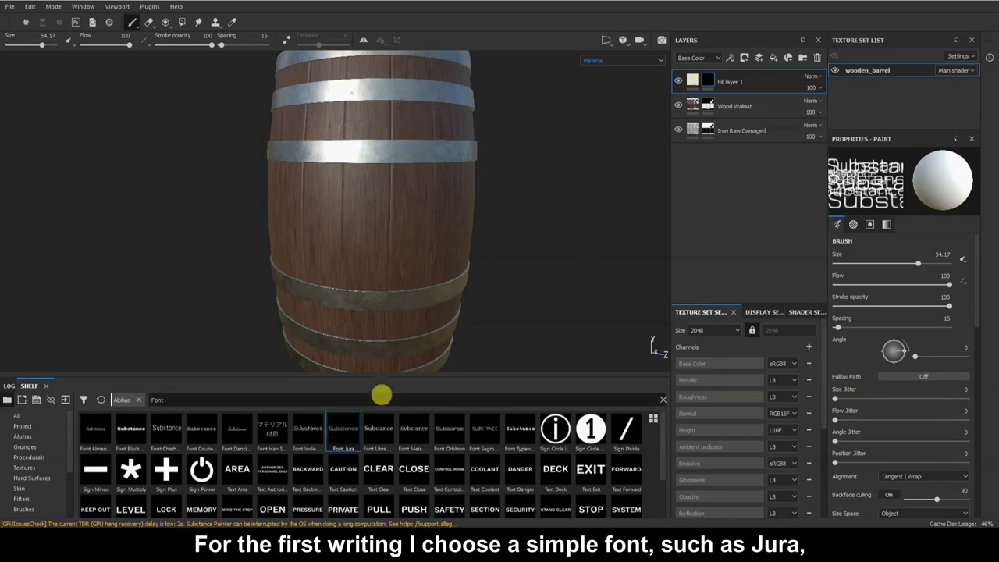
Change the Jura brush text from 'Substance' to 'Created with' and enlarge the brush.
{"action": "scroll", "coordinate": [918, 441], "scroll_direction": "down", "scroll_amount": 10}
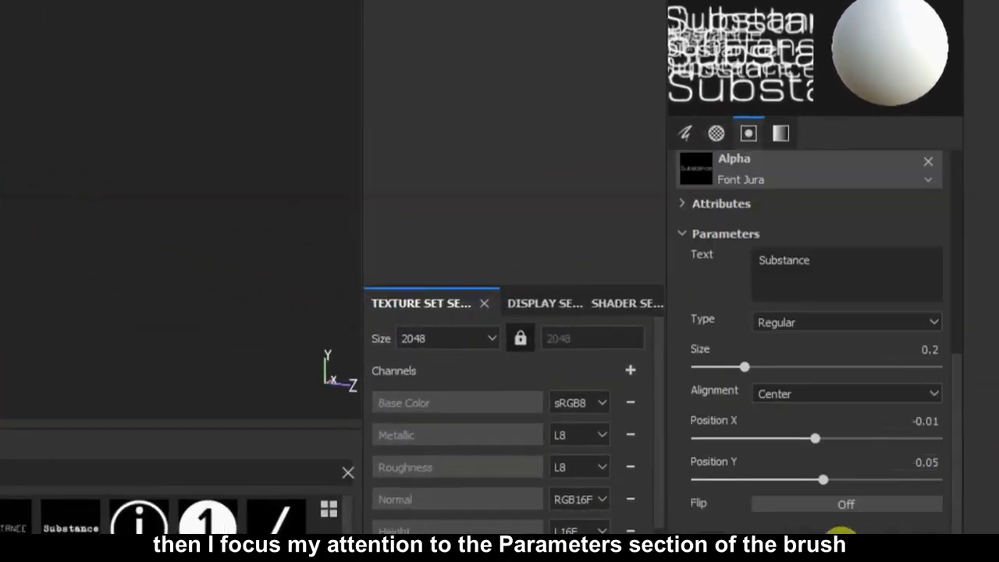
{"action": "scroll", "coordinate": [841, 515], "scroll_direction": "up", "scroll_amount": 1}
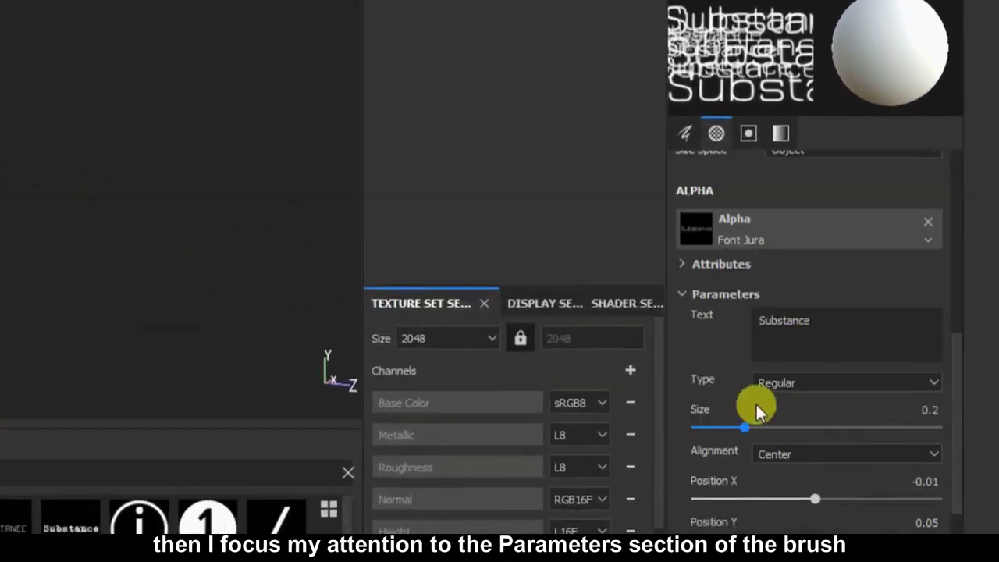
{"action": "left_click", "coordinate": [709, 295]}
{"action": "left_click", "coordinate": [709, 294]}
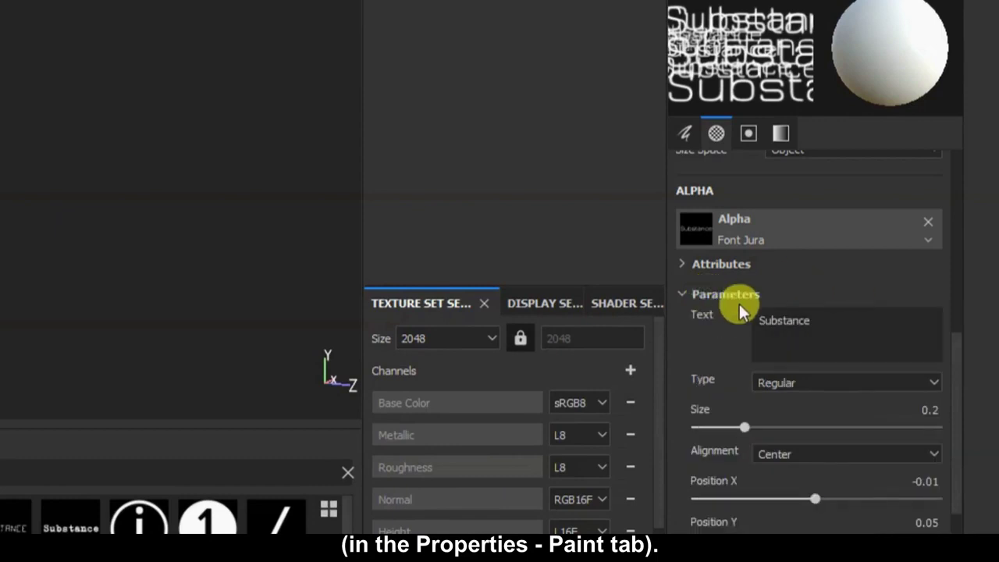
{"action": "double_click", "coordinate": [830, 317]}
{"action": "type", "text": "Created wi"}
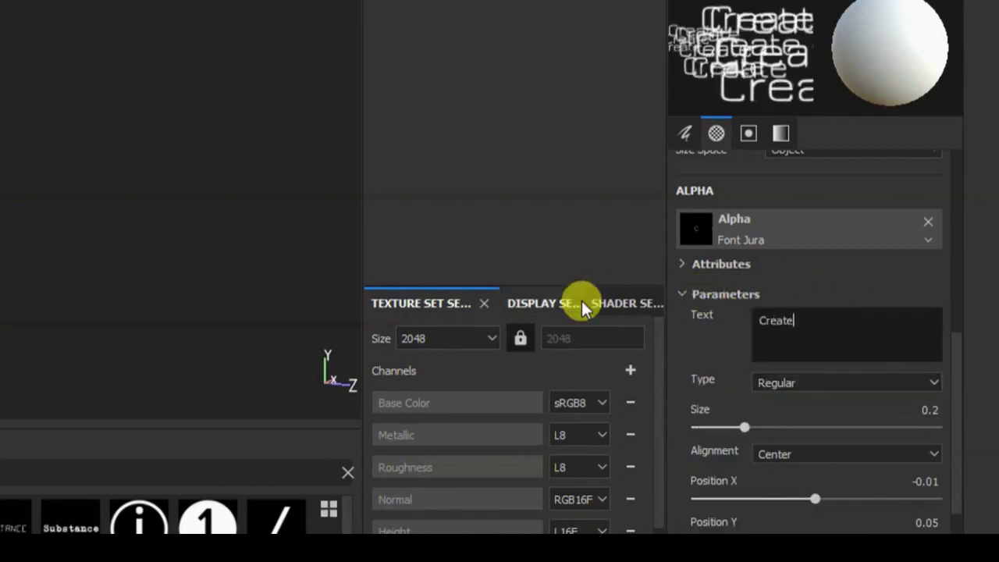
{"action": "type", "text": "th"}
{"action": "key", "text": "Return"}
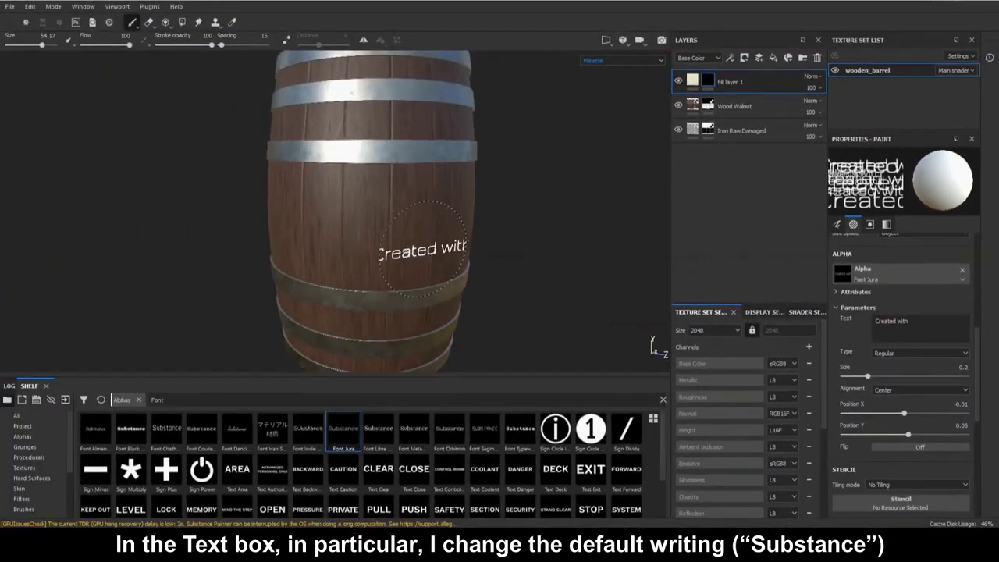
{"action": "key", "text": "bracketright"}
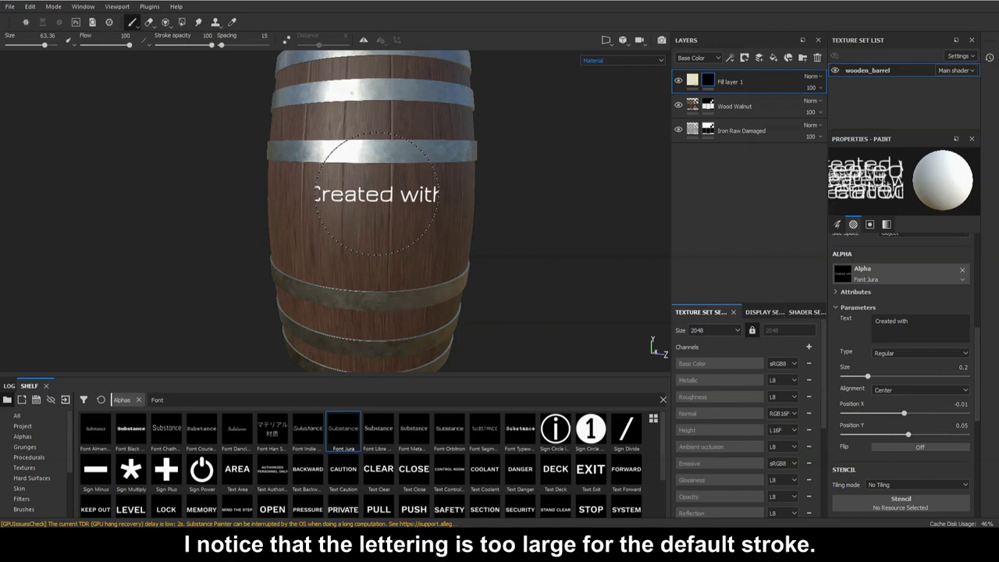
Reduce the lettering Size parameter from 0.2 to about 0.16.
{"action": "mouse_move", "coordinate": [375, 194]}
{"action": "right_mouse_down", "text": "ctrl"}
{"action": "mouse_move", "coordinate": [406, 193]}
{"action": "mouse_move", "coordinate": [371, 193]}
{"action": "right_mouse_up", "text": "ctrl"}
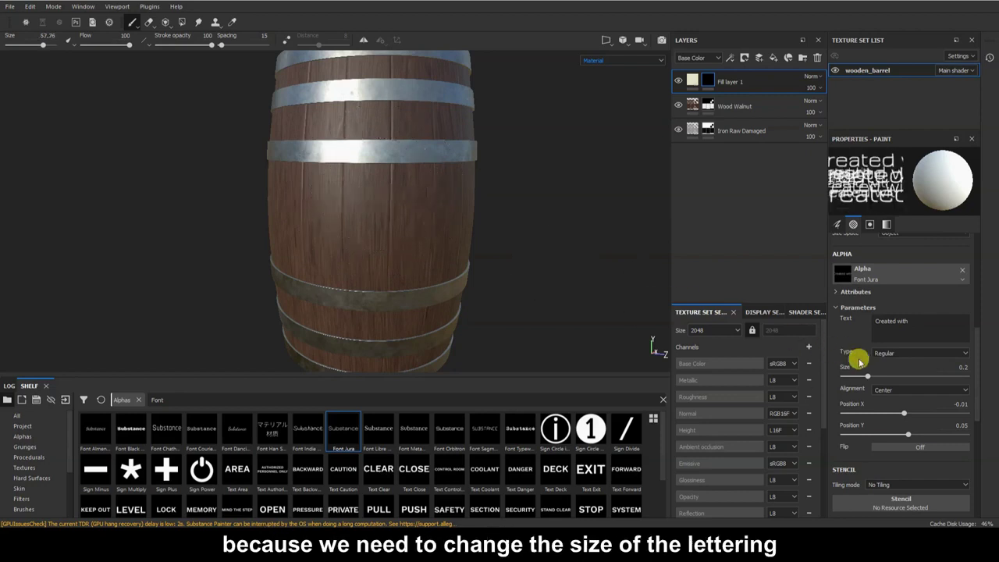
{"action": "left_click_drag", "start_coordinate": [868, 379], "coordinate": [859, 380]}
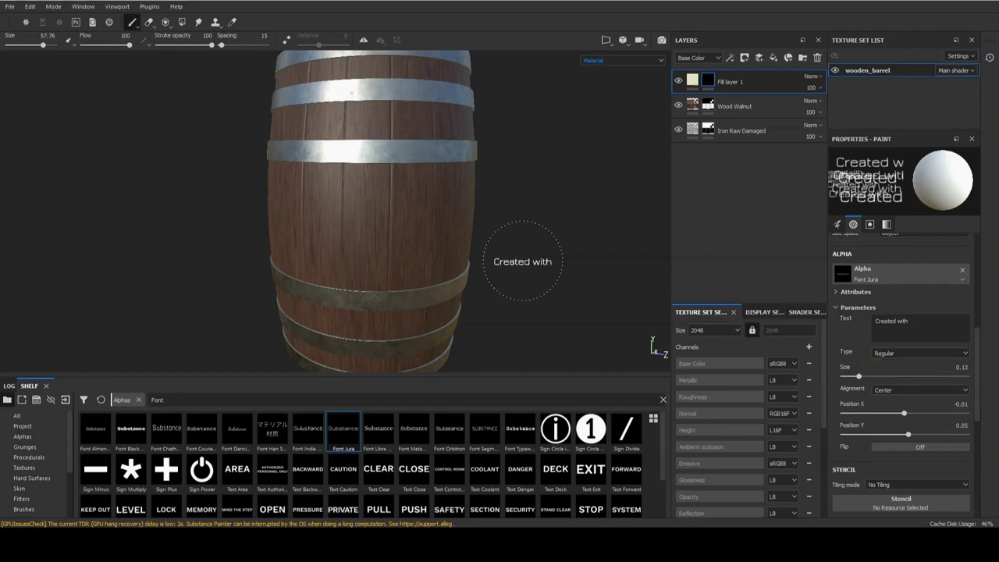
{"action": "left_click_drag", "start_coordinate": [859, 378], "coordinate": [863, 378]}
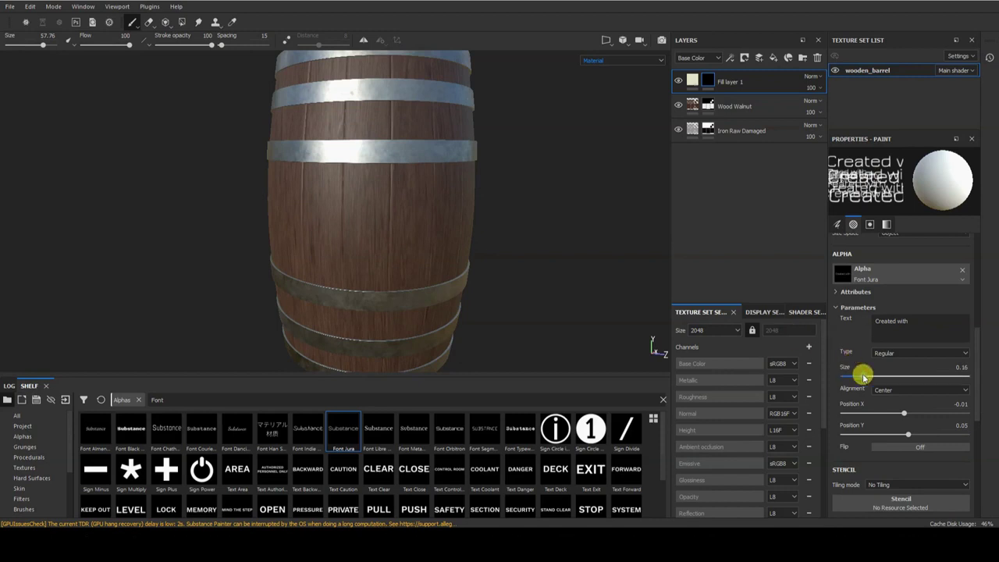
At text size 0.17, stamp 'Created with' on the barrel, then a Bold Jura copy below it.
{"action": "left_click_drag", "start_coordinate": [864, 378], "coordinate": [866, 378]}
{"action": "left_click", "coordinate": [373, 185]}
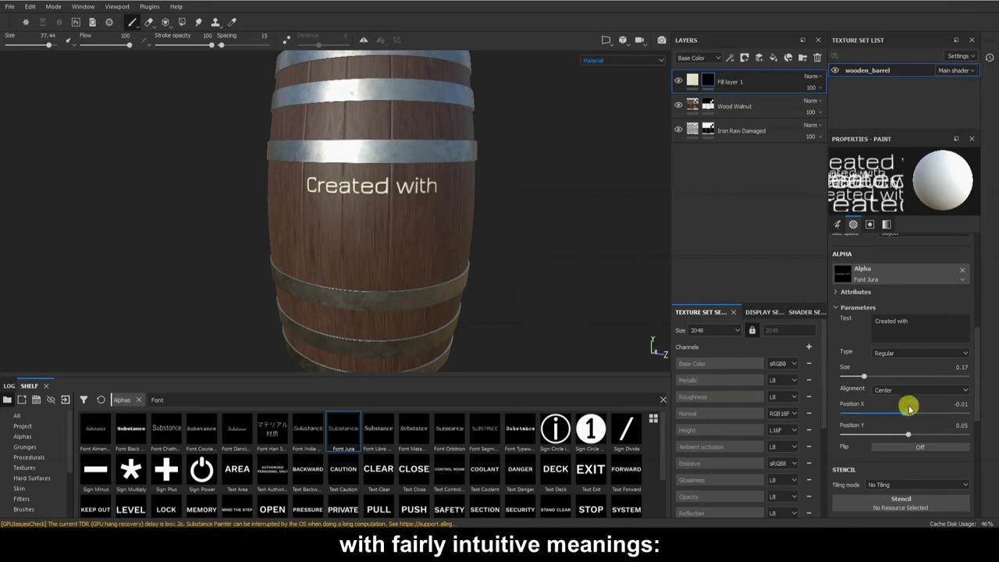
{"action": "left_click", "coordinate": [931, 353]}
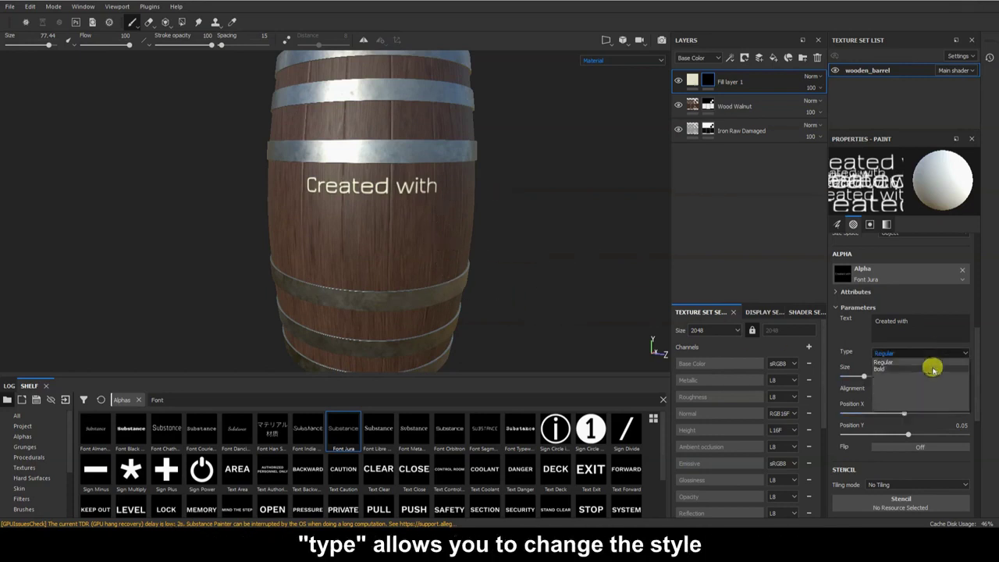
{"action": "left_click", "coordinate": [933, 368]}
{"action": "left_click", "coordinate": [373, 223]}
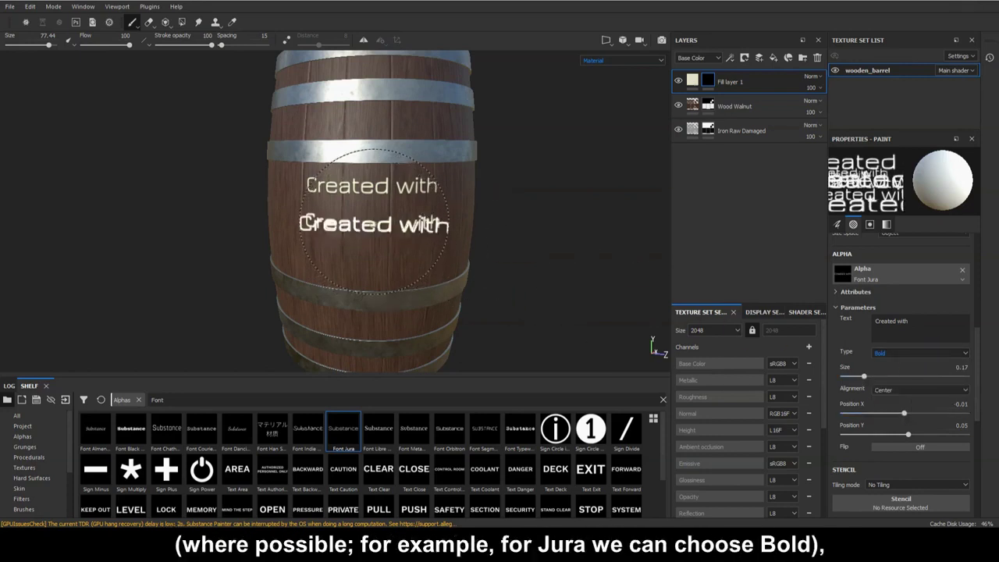
Try Left text alignment, then set the lettering back to Center.
{"action": "scroll", "coordinate": [526, 268], "scroll_direction": "up", "scroll_amount": 4}
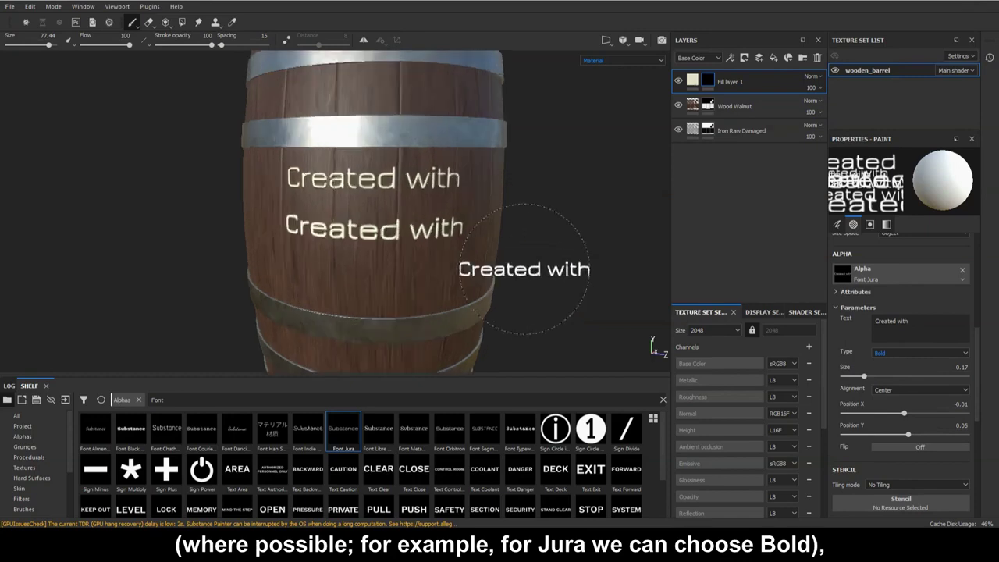
{"action": "scroll", "coordinate": [546, 264], "scroll_direction": "up", "scroll_amount": 3}
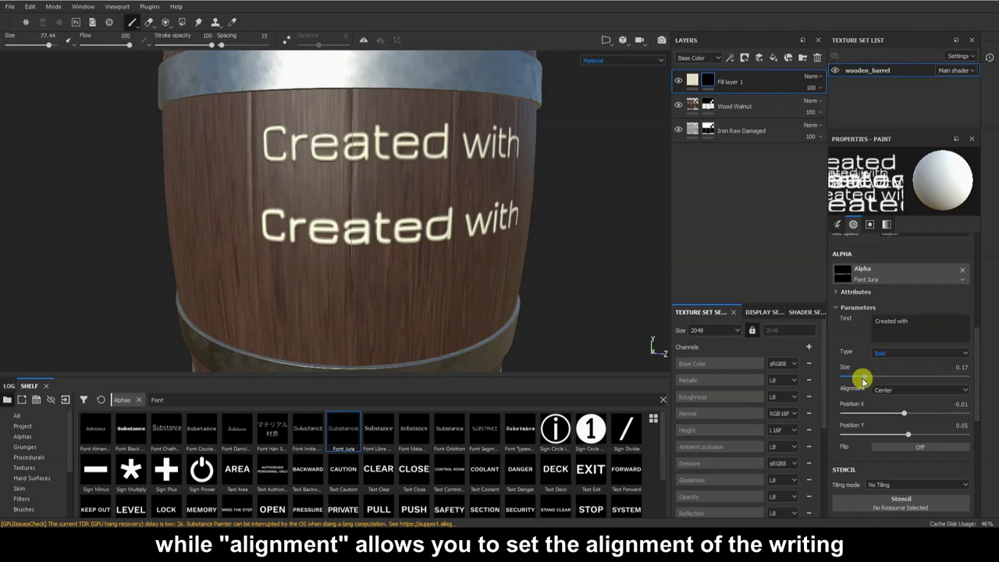
{"action": "left_click", "coordinate": [908, 391]}
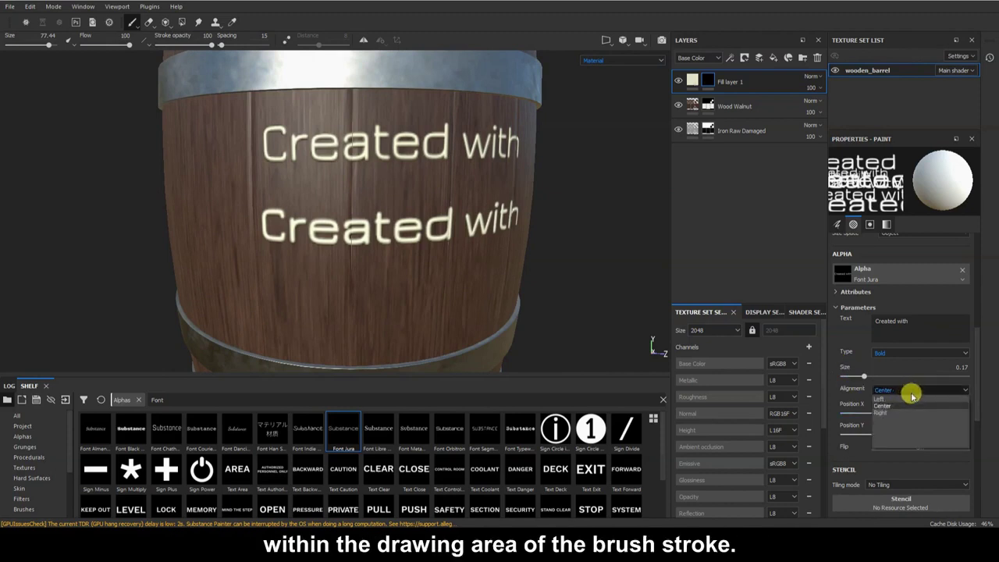
{"action": "left_click", "coordinate": [912, 399]}
{"action": "left_click", "coordinate": [915, 392]}
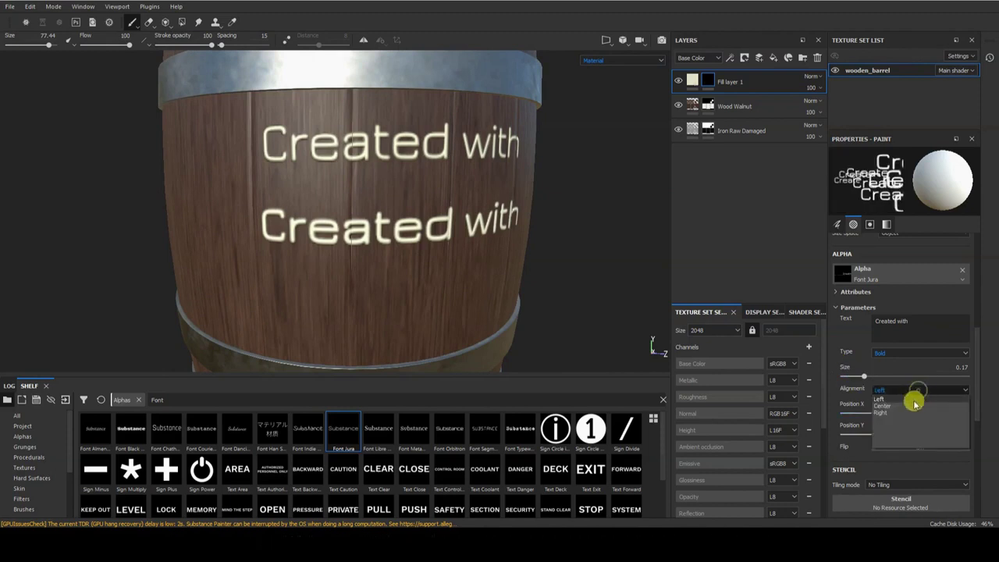
{"action": "left_click", "coordinate": [915, 405]}
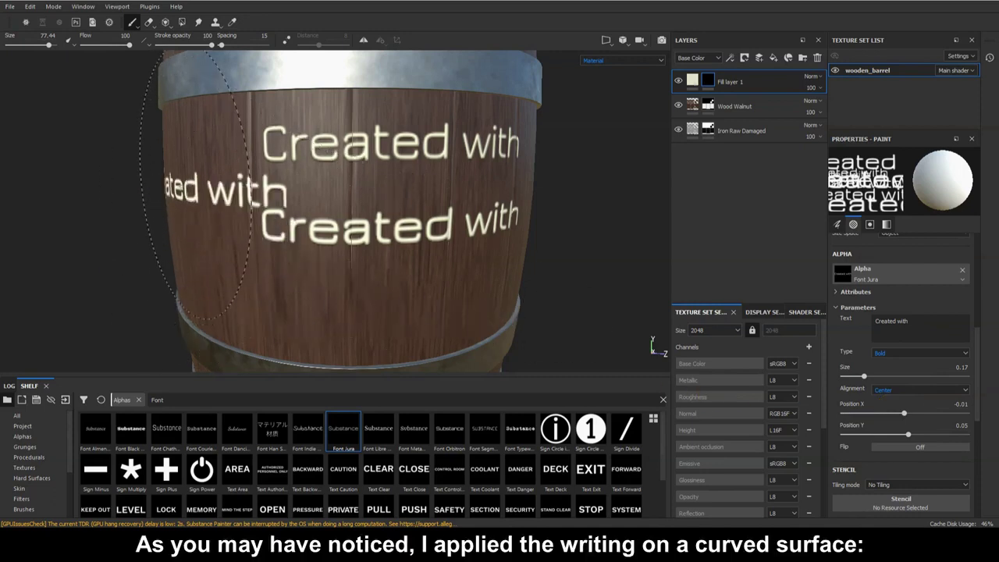
{"action": "left_click", "coordinate": [214, 181]}
{"action": "key", "text": "ctrl+z"}
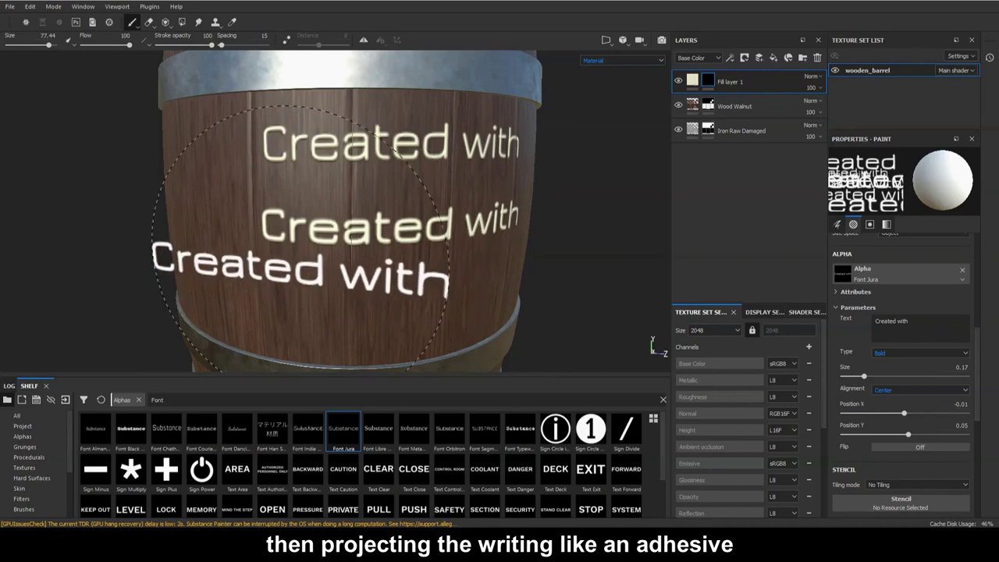
{"action": "mouse_move", "coordinate": [367, 234]}
{"action": "left_mouse_down", "text": "alt"}
{"action": "mouse_move", "coordinate": [451, 236]}
{"action": "mouse_move", "coordinate": [383, 223]}
{"action": "mouse_move", "coordinate": [359, 262]}
{"action": "left_mouse_up", "text": "alt"}
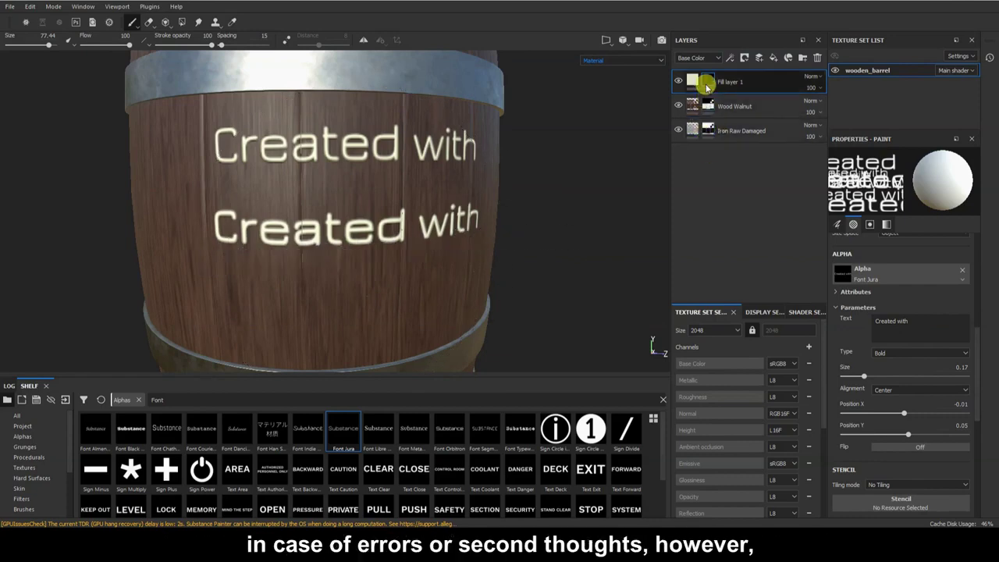
Erase the lower 'Created with' inscription from the mask and return to the Paint tool.
{"action": "mouse_move", "coordinate": [707, 88]}
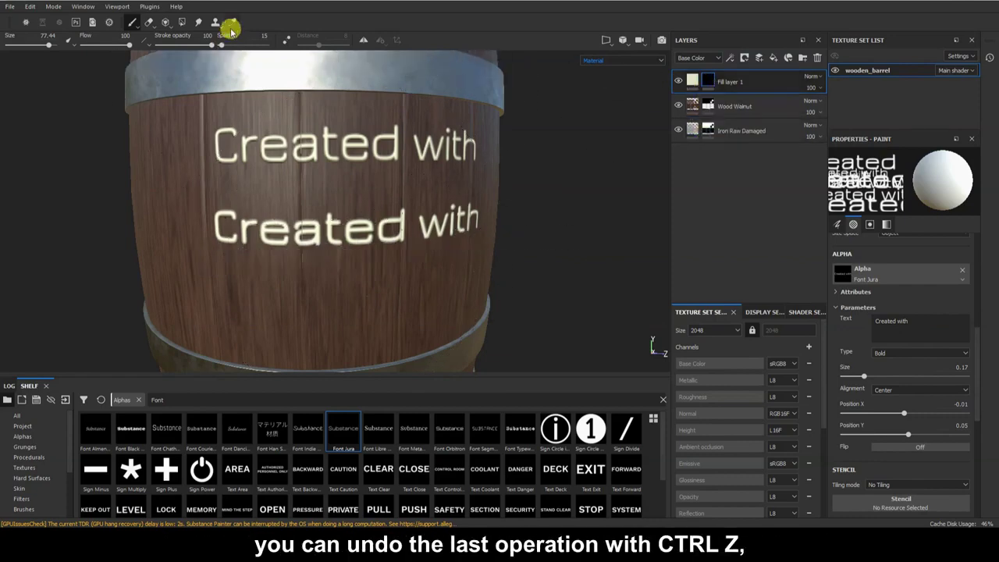
{"action": "left_click", "coordinate": [150, 24]}
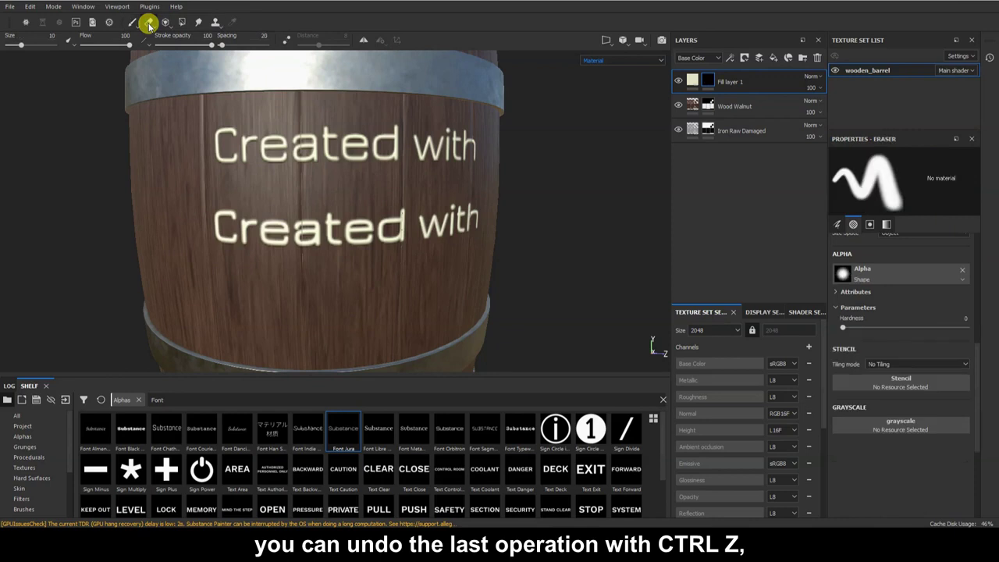
{"action": "left_click_drag", "start_coordinate": [229, 233], "coordinate": [340, 238]}
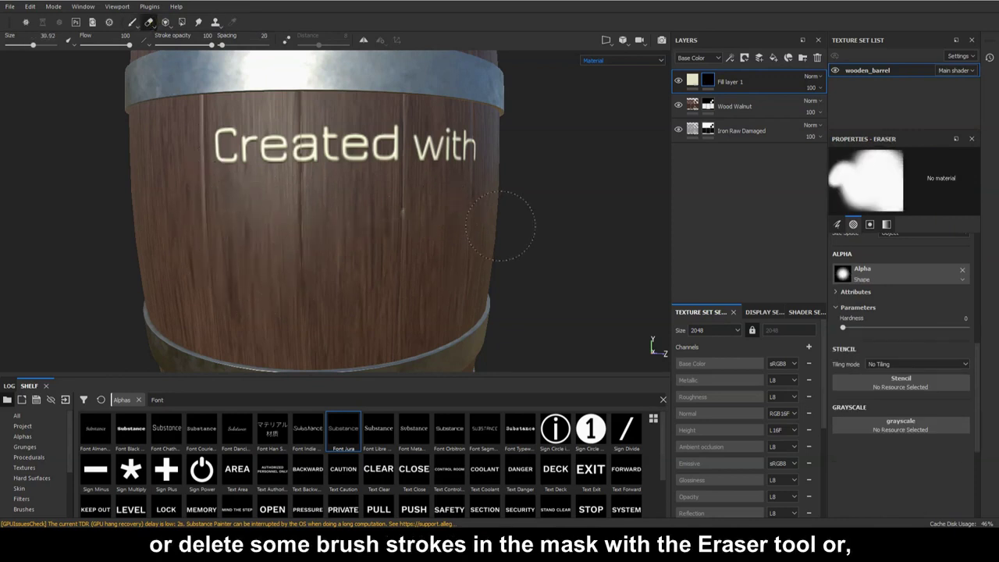
{"action": "left_click", "coordinate": [130, 24]}
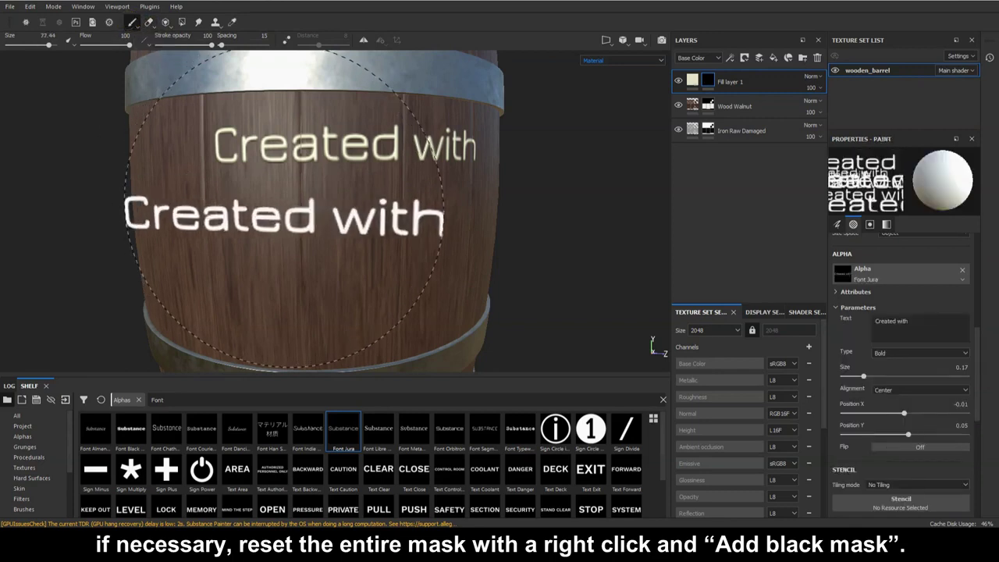
{"action": "right_click", "coordinate": [720, 88]}
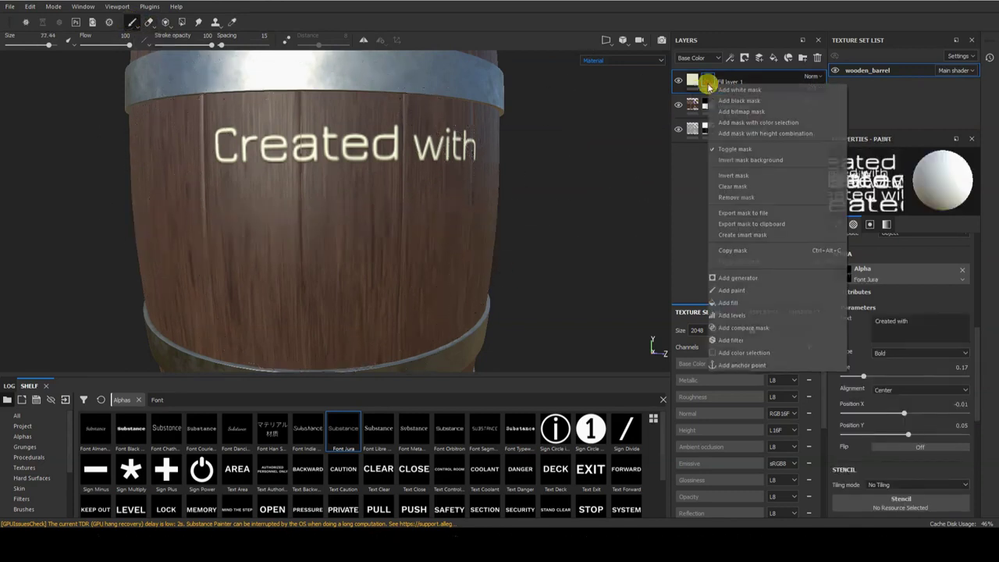
{"action": "left_click", "coordinate": [768, 102]}
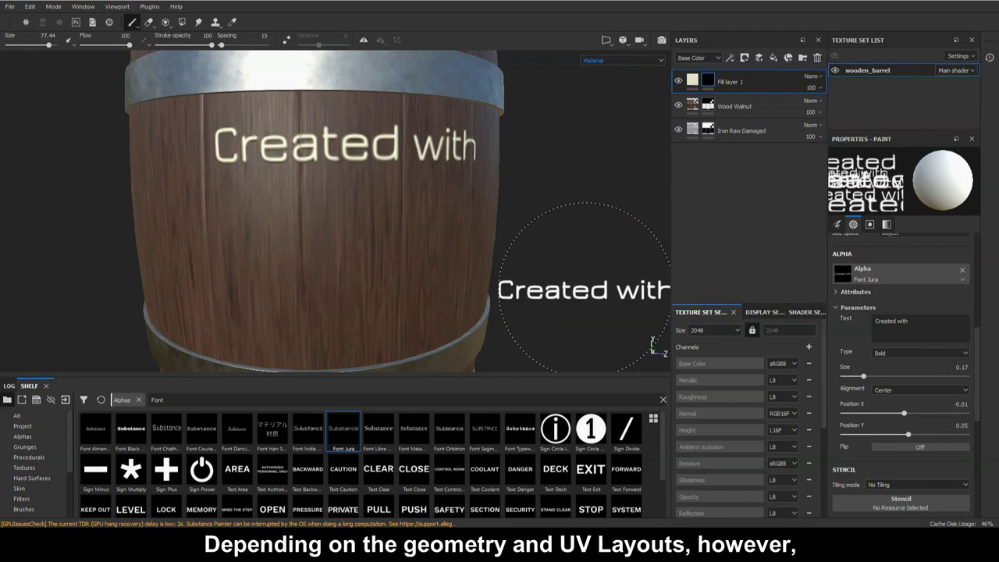
Inspect the metal strip islands in the 2D UV view, then return to the 3D barrel view.
{"action": "left_click", "coordinate": [603, 39]}
{"action": "left_click", "coordinate": [628, 82]}
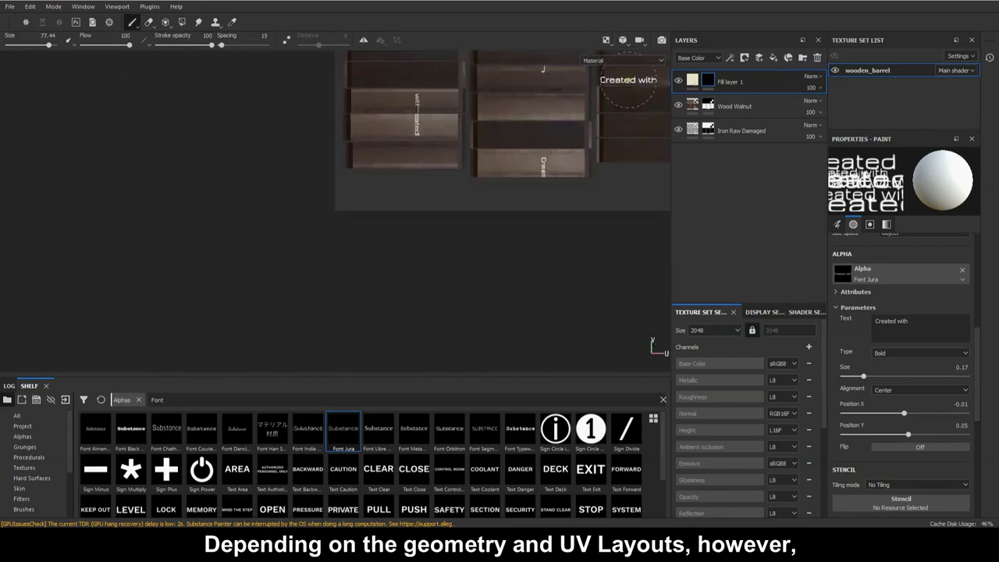
{"action": "mouse_move", "coordinate": [569, 115]}
{"action": "middle_mouse_down"}
{"action": "mouse_move", "coordinate": [517, 156]}
{"action": "mouse_move", "coordinate": [457, 319]}
{"action": "middle_mouse_up"}
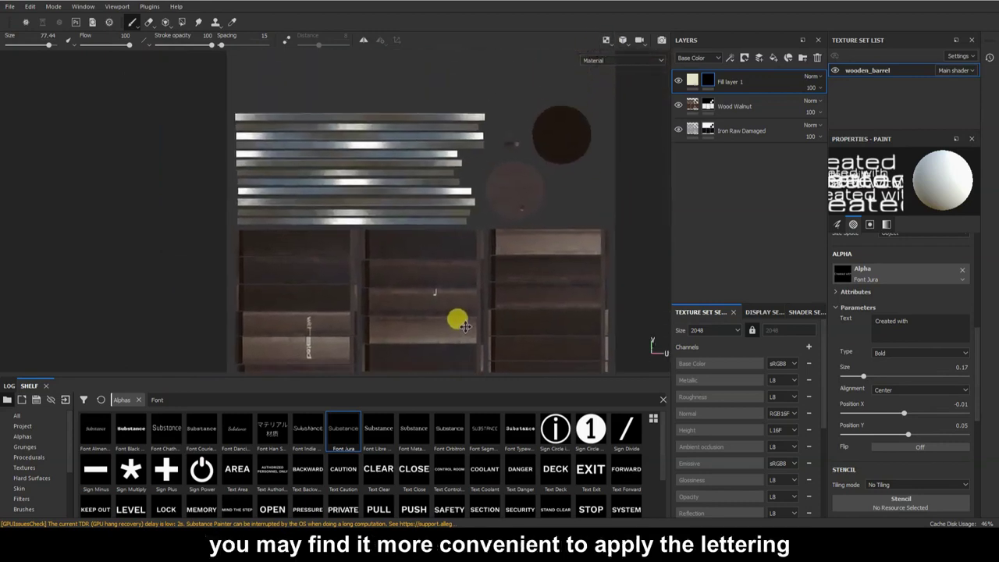
{"action": "scroll", "coordinate": [513, 335], "scroll_direction": "down", "scroll_amount": 2}
{"action": "scroll", "coordinate": [437, 276], "scroll_direction": "up", "scroll_amount": 2}
{"action": "scroll", "coordinate": [437, 275], "scroll_direction": "up", "scroll_amount": 1}
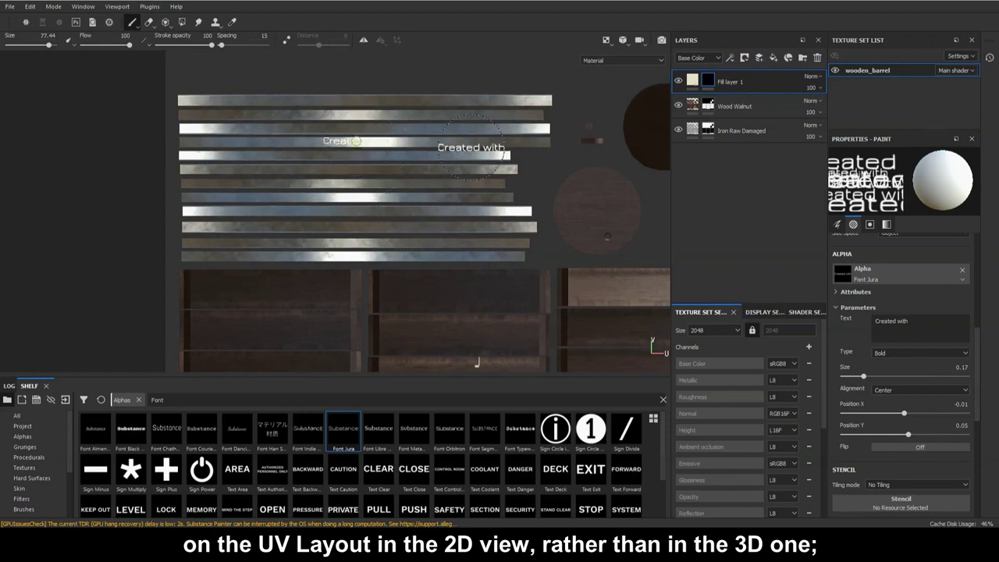
{"action": "left_click", "coordinate": [606, 40]}
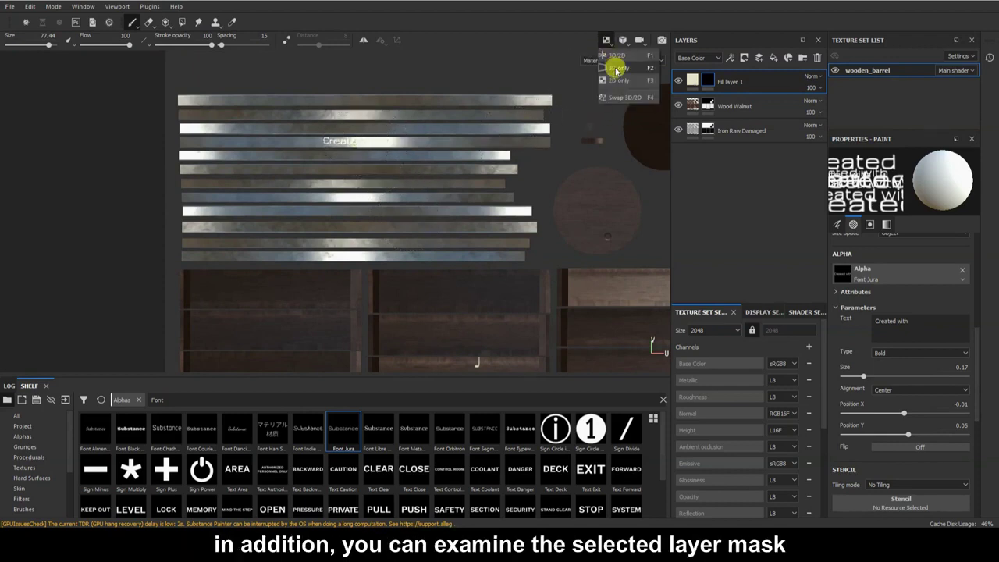
{"action": "left_click", "coordinate": [615, 67]}
Display the layer Mask channel in the viewport and orbit the barrel to check it.
{"action": "scroll", "coordinate": [521, 268], "scroll_direction": "down", "scroll_amount": 2}
{"action": "middle_click_drag", "start_coordinate": [521, 268], "coordinate": [535, 152]}
{"action": "left_click", "coordinate": [648, 60]}
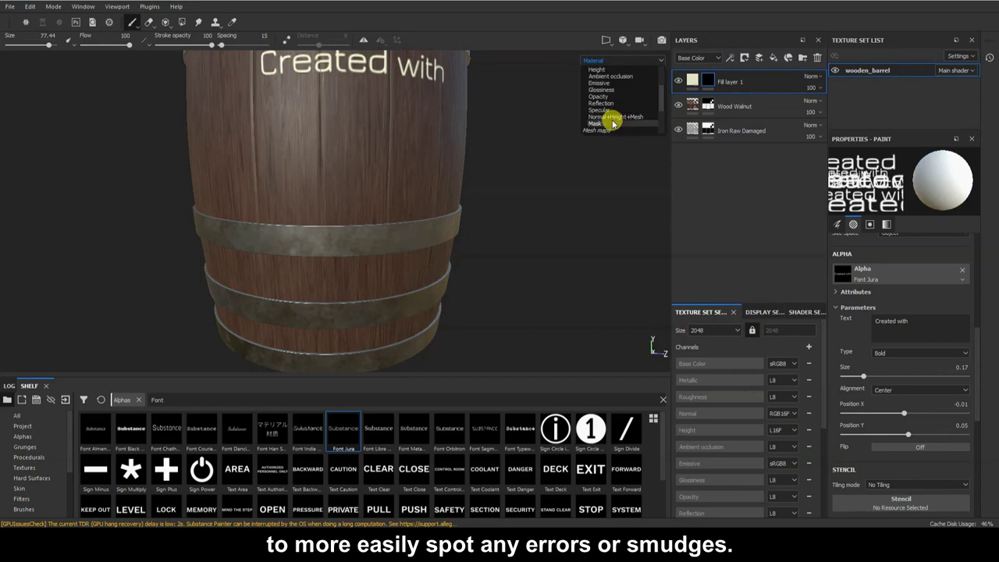
{"action": "left_click", "coordinate": [613, 123]}
{"action": "mouse_move", "coordinate": [477, 224]}
{"action": "left_mouse_down", "text": "alt"}
{"action": "mouse_move", "coordinate": [458, 268]}
{"action": "mouse_move", "coordinate": [495, 270]}
{"action": "mouse_move", "coordinate": [305, 201]}
{"action": "mouse_move", "coordinate": [211, 250]}
{"action": "mouse_move", "coordinate": [234, 200]}
{"action": "mouse_move", "coordinate": [268, 223]}
{"action": "mouse_move", "coordinate": [272, 175]}
{"action": "mouse_move", "coordinate": [413, 227]}
{"action": "mouse_move", "coordinate": [398, 210]}
{"action": "mouse_move", "coordinate": [203, 221]}
{"action": "mouse_move", "coordinate": [290, 211]}
{"action": "mouse_move", "coordinate": [458, 223]}
{"action": "mouse_move", "coordinate": [445, 179]}
{"action": "mouse_move", "coordinate": [364, 230]}
{"action": "mouse_move", "coordinate": [447, 231]}
{"action": "left_mouse_up", "text": "alt"}
Return to material view, load the Font Segment14 SUBSTANCE stencil at size 100, and undo the trial stamp.
{"action": "key", "text": "m"}
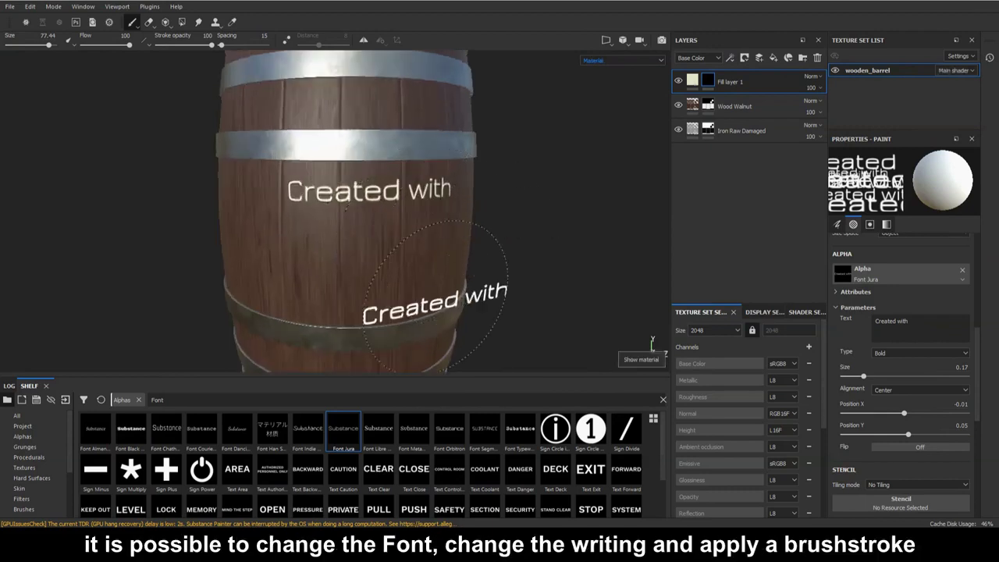
{"action": "left_click", "coordinate": [482, 432]}
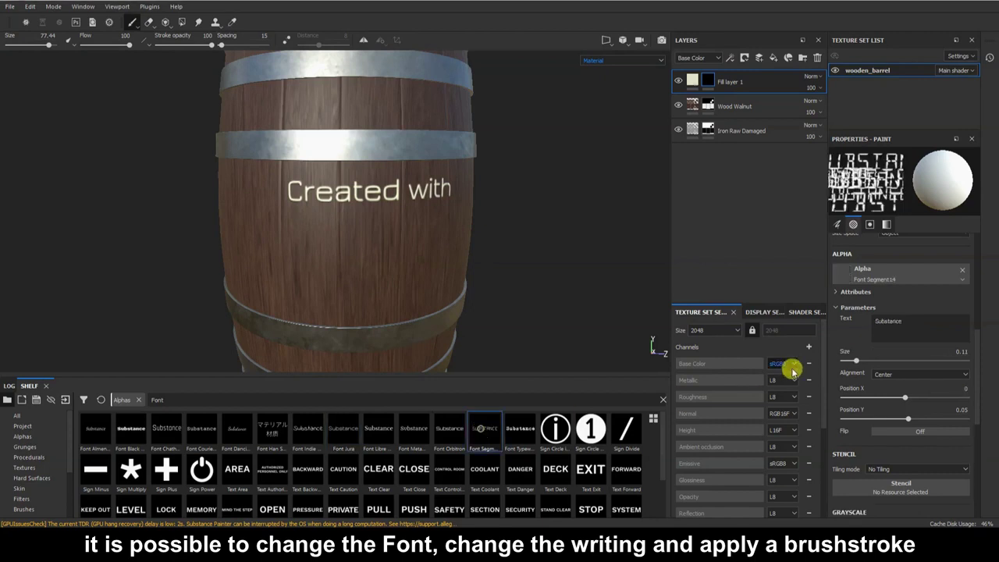
{"action": "right_click_drag", "start_coordinate": [368, 240], "coordinate": [414, 240], "text": "ctrl"}
{"action": "left_click", "coordinate": [370, 239]}
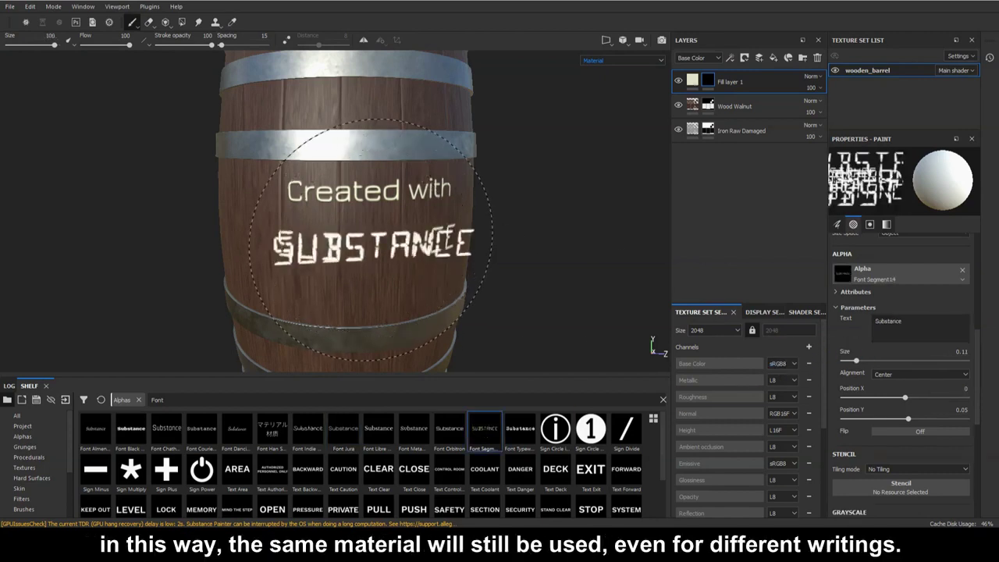
{"action": "scroll", "coordinate": [510, 270], "scroll_direction": "up", "scroll_amount": 2}
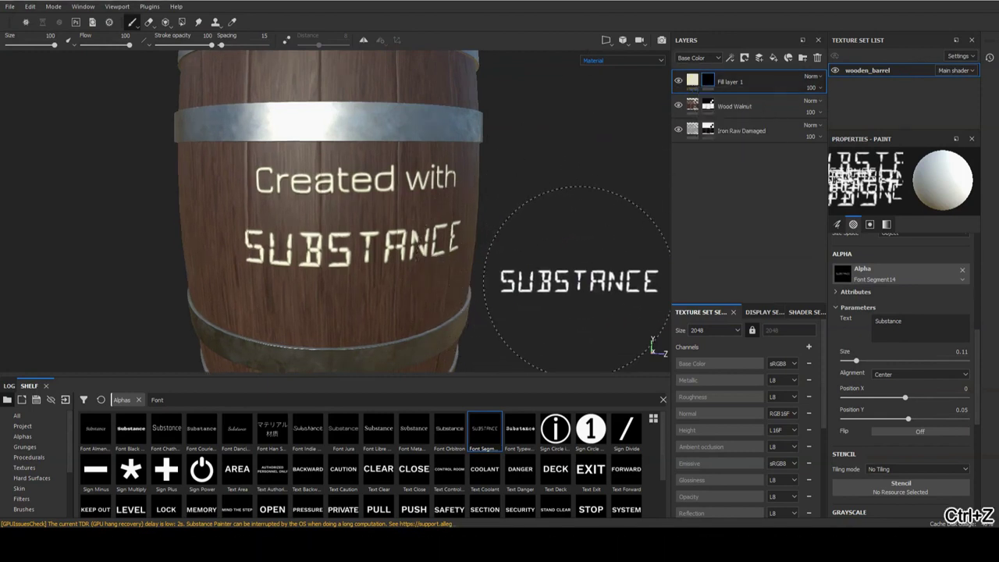
{"action": "key", "text": "ctrl+z"}
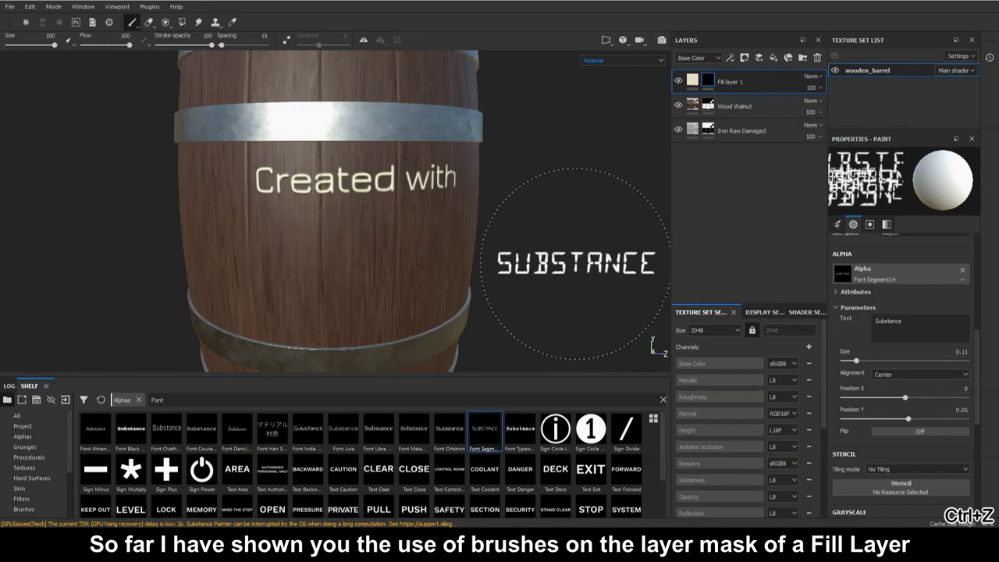
Add a new empty paint layer and set the brush size to about 24.61.
{"action": "left_click", "coordinate": [762, 58]}
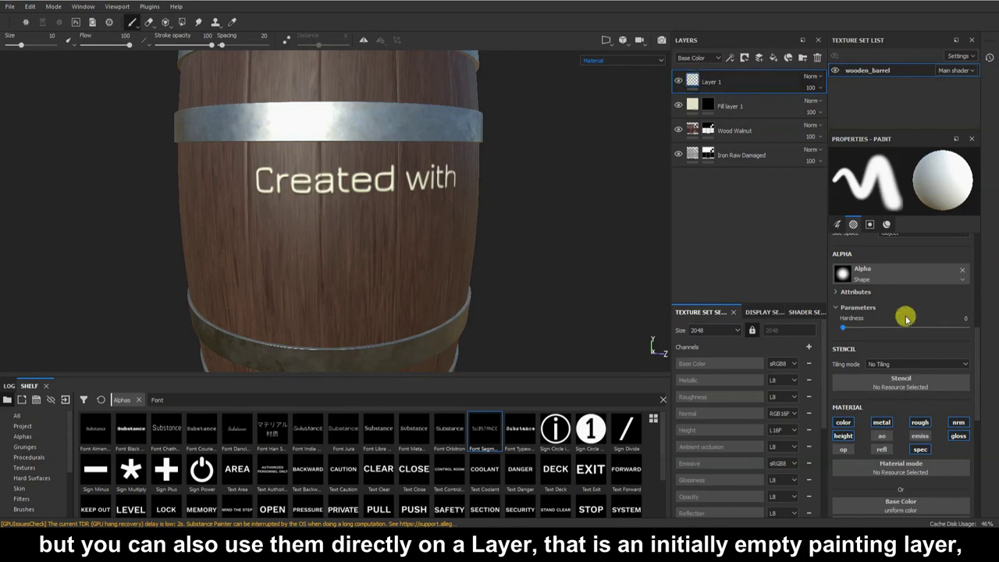
{"action": "scroll", "coordinate": [902, 351], "scroll_direction": "down", "scroll_amount": 3}
{"action": "left_click", "coordinate": [930, 379]}
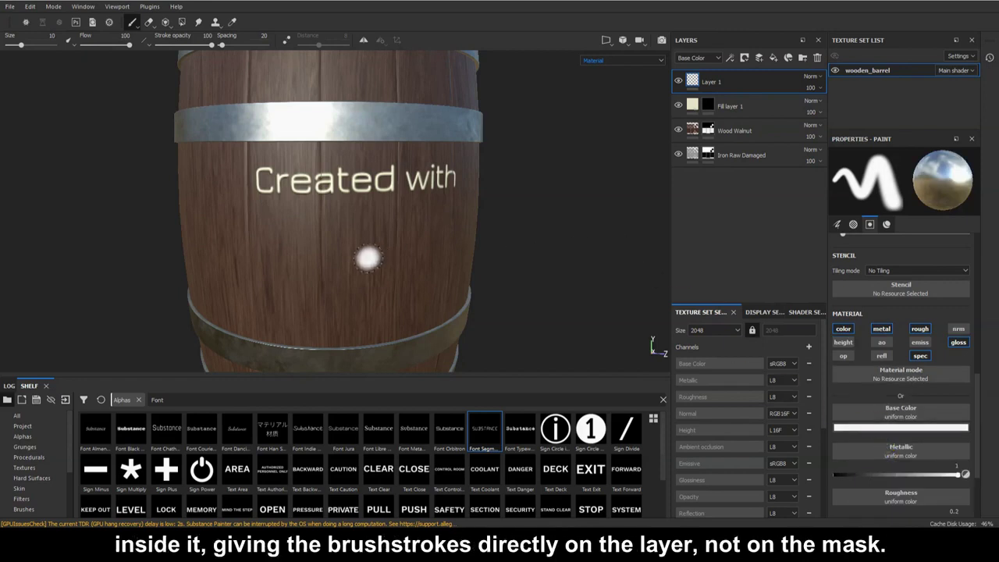
{"action": "right_click_drag", "start_coordinate": [368, 259], "coordinate": [357, 239], "text": "ctrl"}
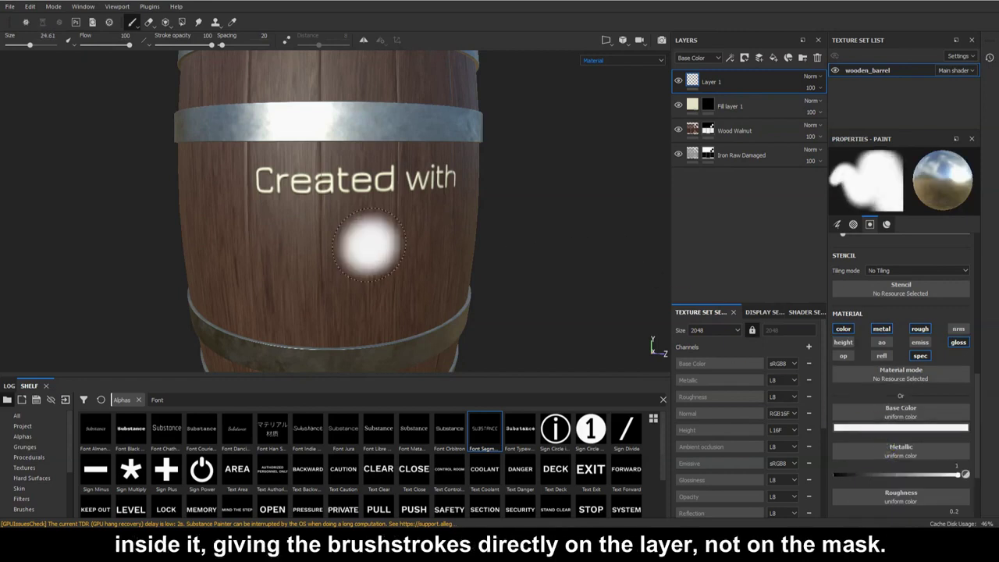
Search alphas for 'font', pick Font Segment, enlarge the brush, and stamp SUBSTANCE below 'Created with'.
{"action": "left_click", "coordinate": [23, 436]}
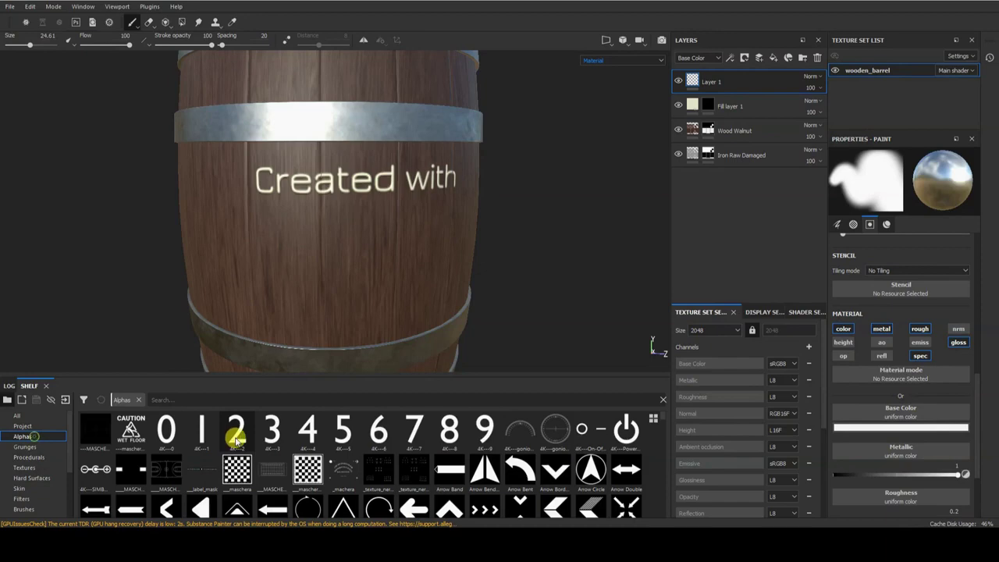
{"action": "type", "text": "font"}
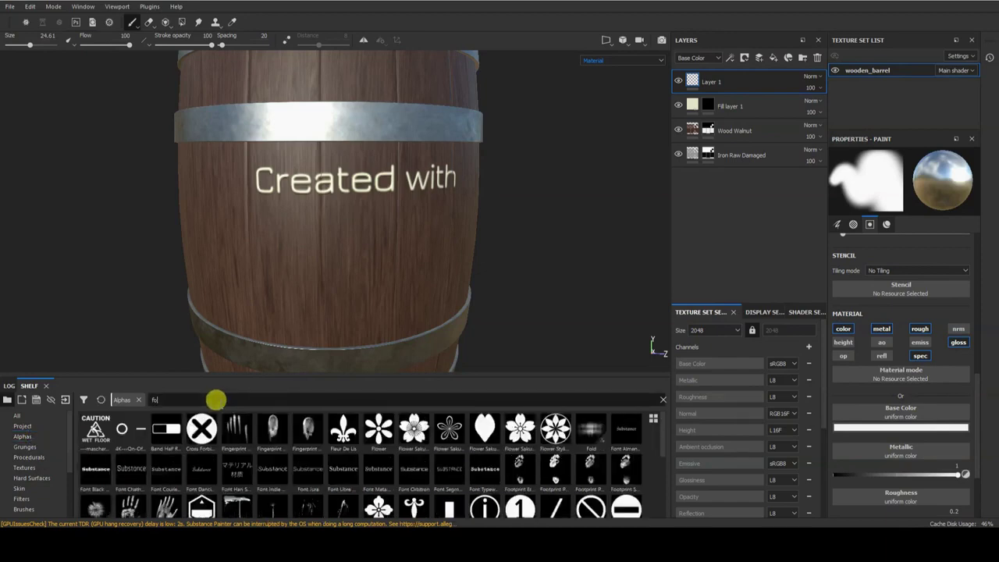
{"action": "left_click", "coordinate": [483, 432]}
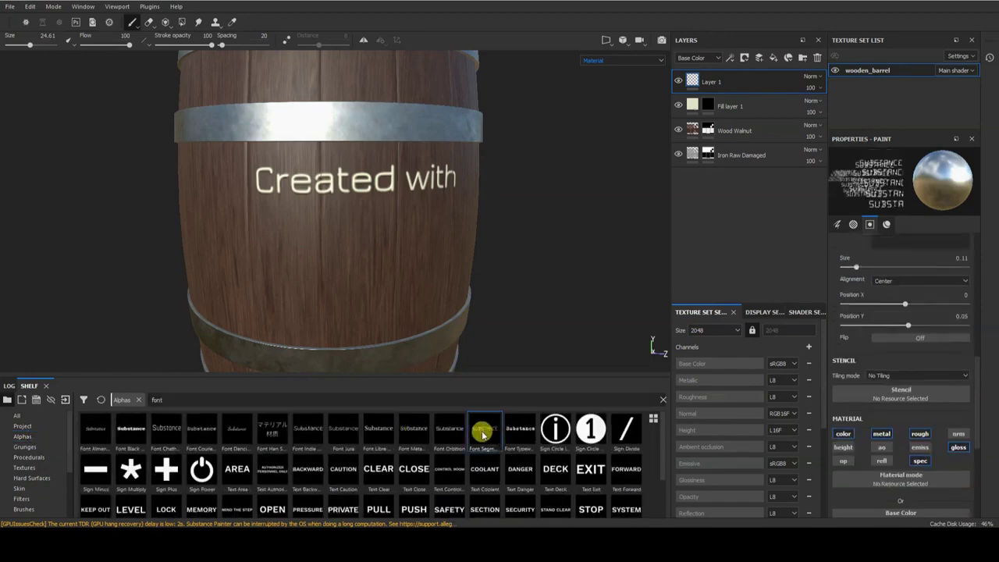
{"action": "right_click_drag", "start_coordinate": [371, 240], "coordinate": [421, 241], "text": "ctrl"}
{"action": "left_click", "coordinate": [361, 241]}
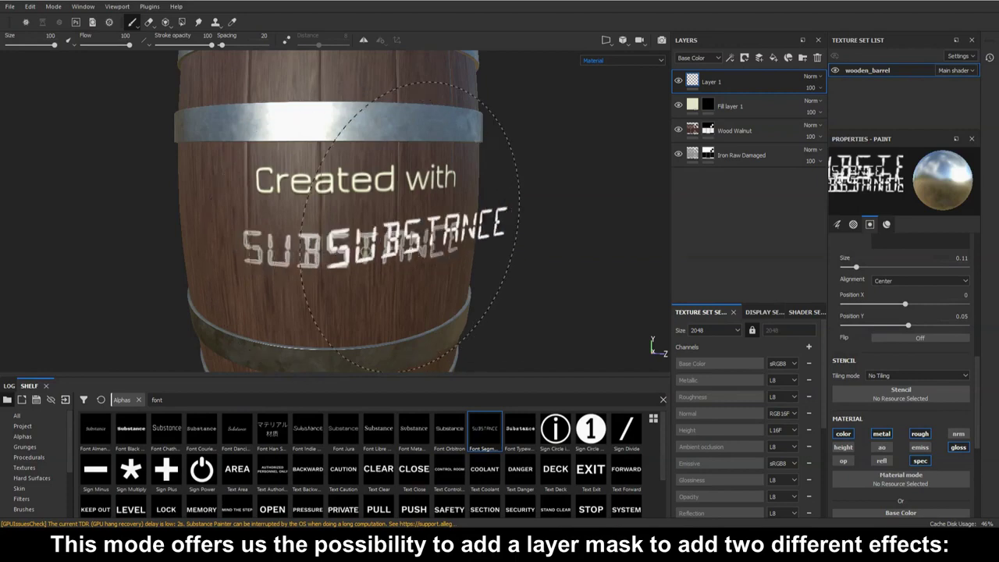
{"action": "scroll", "coordinate": [462, 156], "scroll_direction": "up", "scroll_amount": 6}
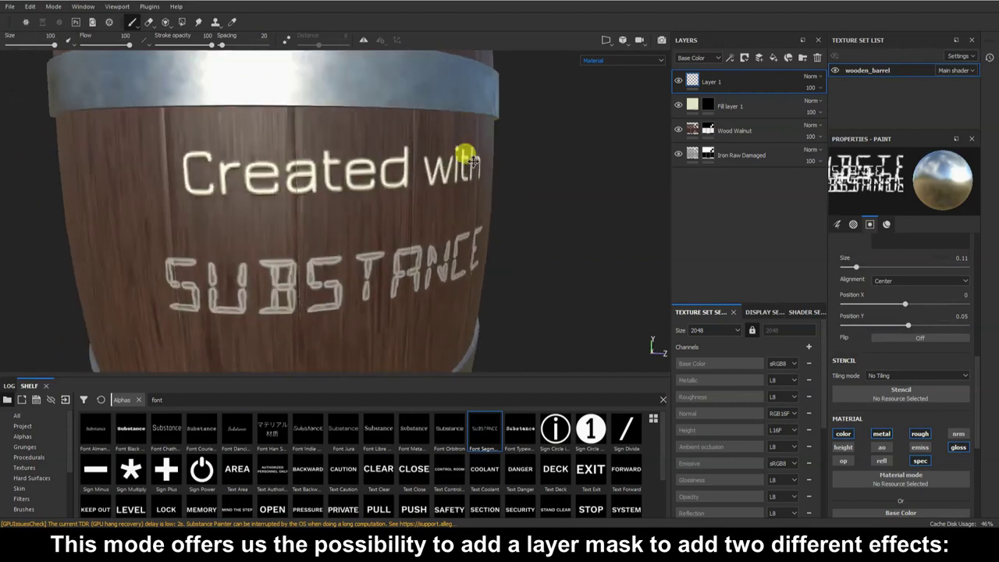
{"action": "scroll", "coordinate": [484, 140], "scroll_direction": "up", "scroll_amount": 4}
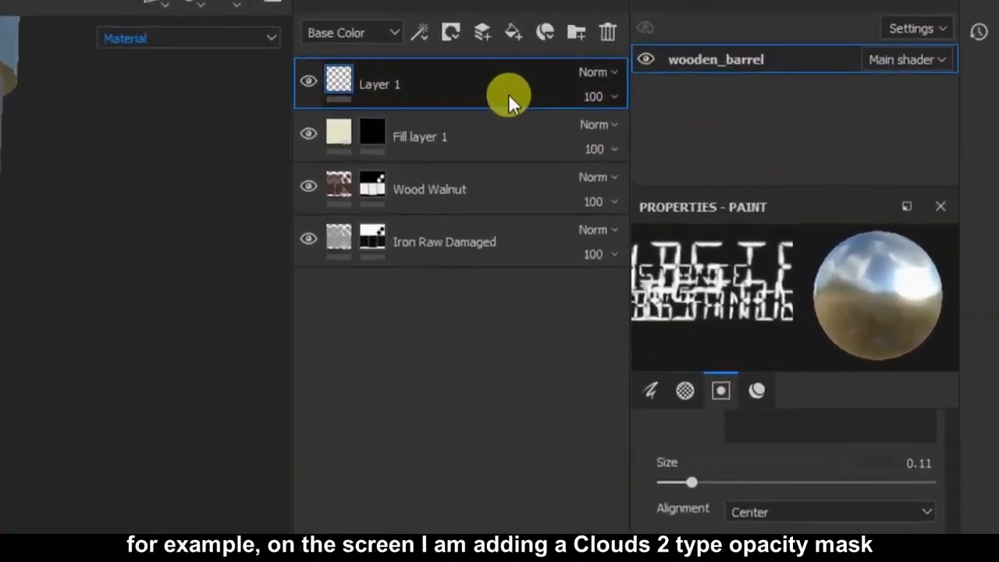
Add a bitmap mask to Layer 1 using the Clouds 2 texture and select its fill.
{"action": "right_click", "coordinate": [508, 93]}
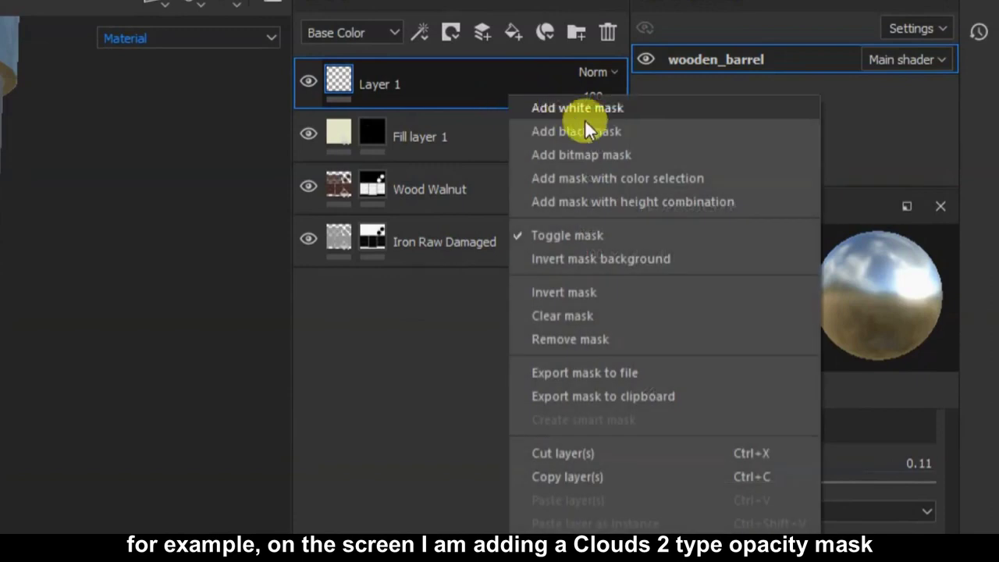
{"action": "left_click", "coordinate": [594, 154]}
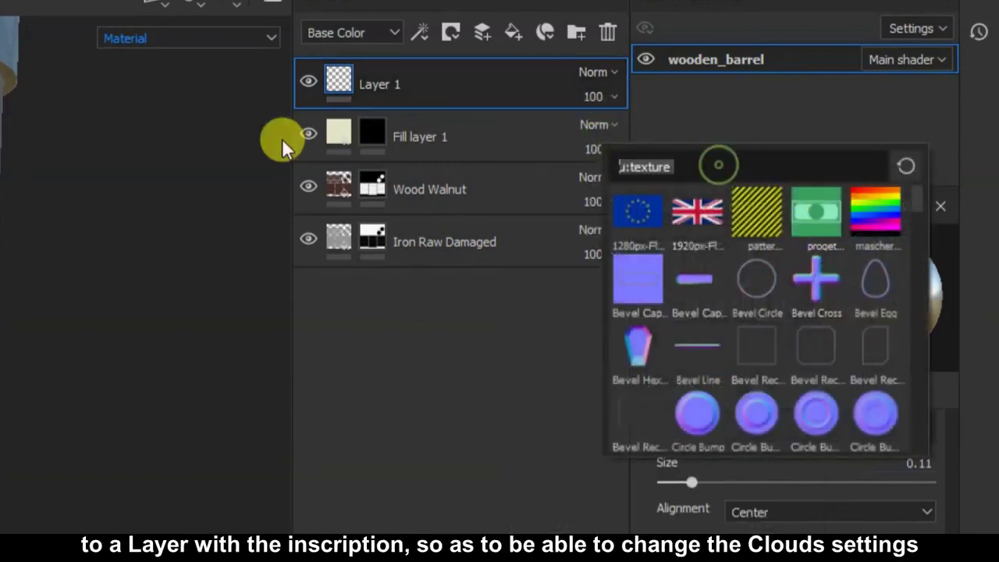
{"action": "type", "text": "clouds"}
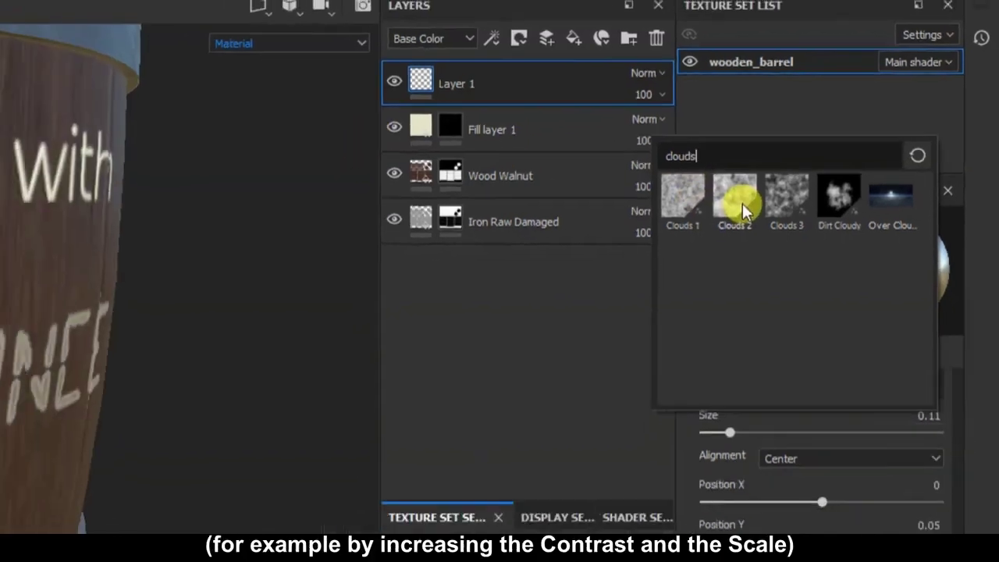
{"action": "left_click", "coordinate": [698, 211]}
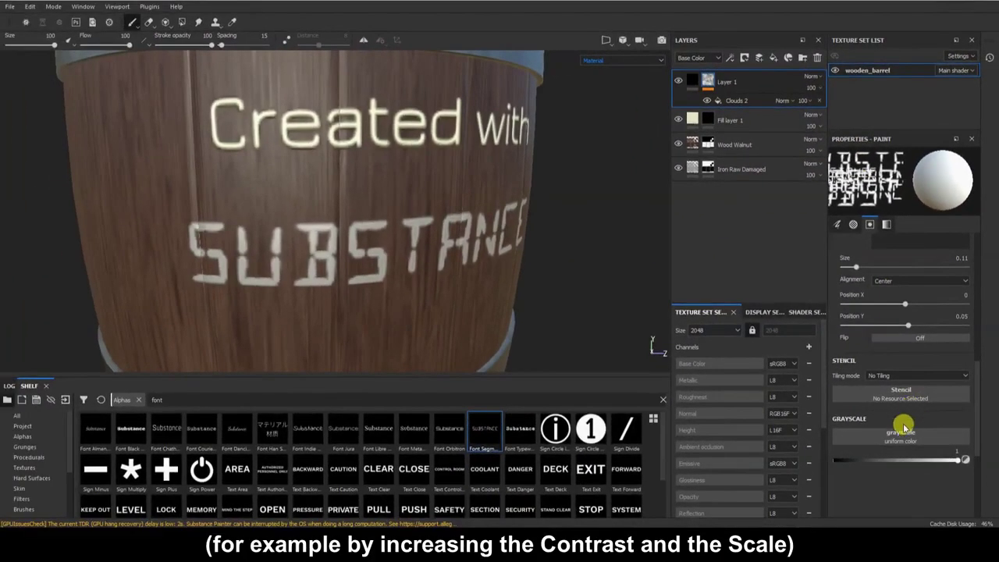
{"action": "scroll", "coordinate": [885, 410], "scroll_direction": "up", "scroll_amount": 2}
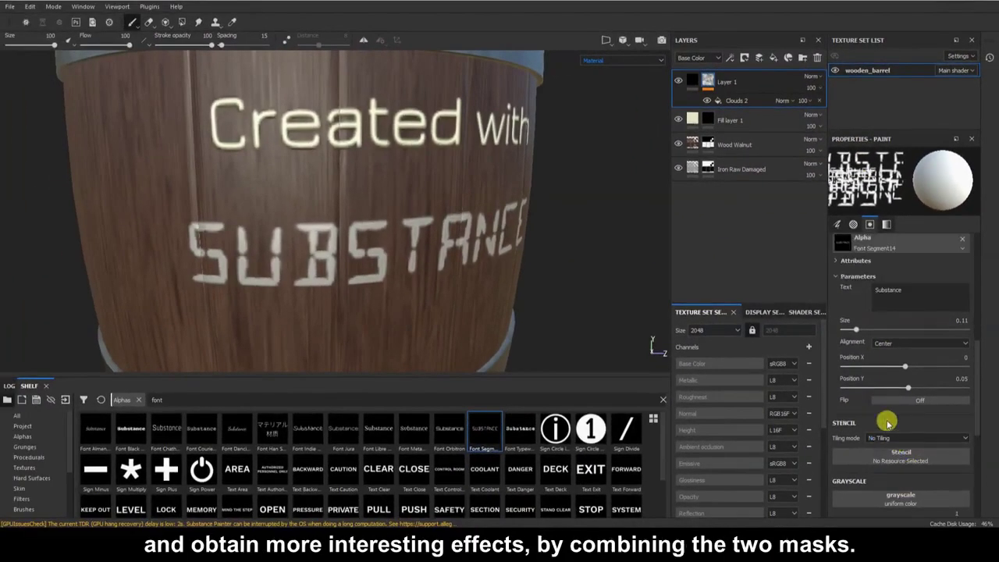
{"action": "left_click", "coordinate": [736, 103]}
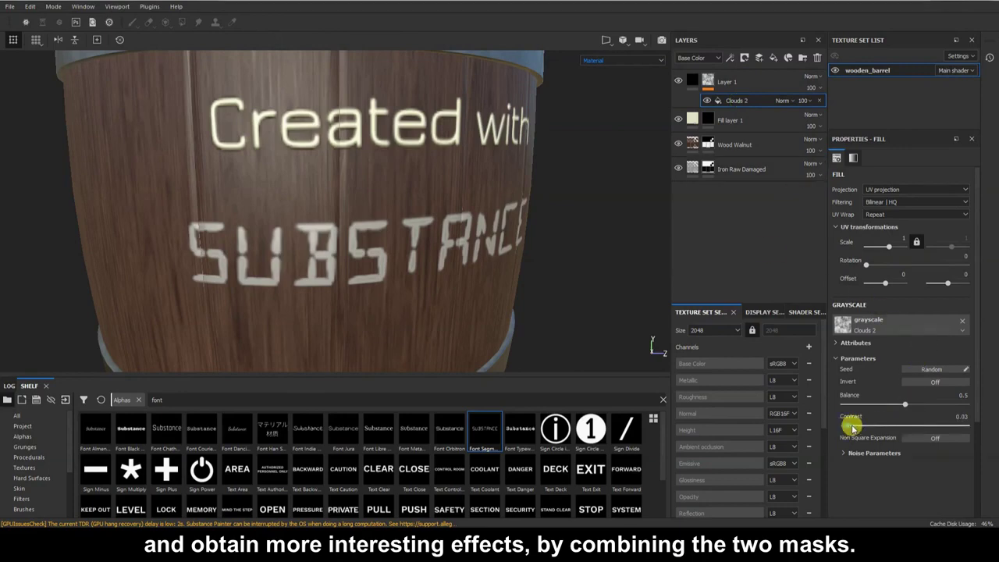
Set the Clouds 2 fill to Contrast 1 and Scale 7.53, then view the speckled lettering.
{"action": "left_click_drag", "start_coordinate": [852, 428], "coordinate": [981, 426]}
{"action": "left_click_drag", "start_coordinate": [889, 246], "coordinate": [898, 249]}
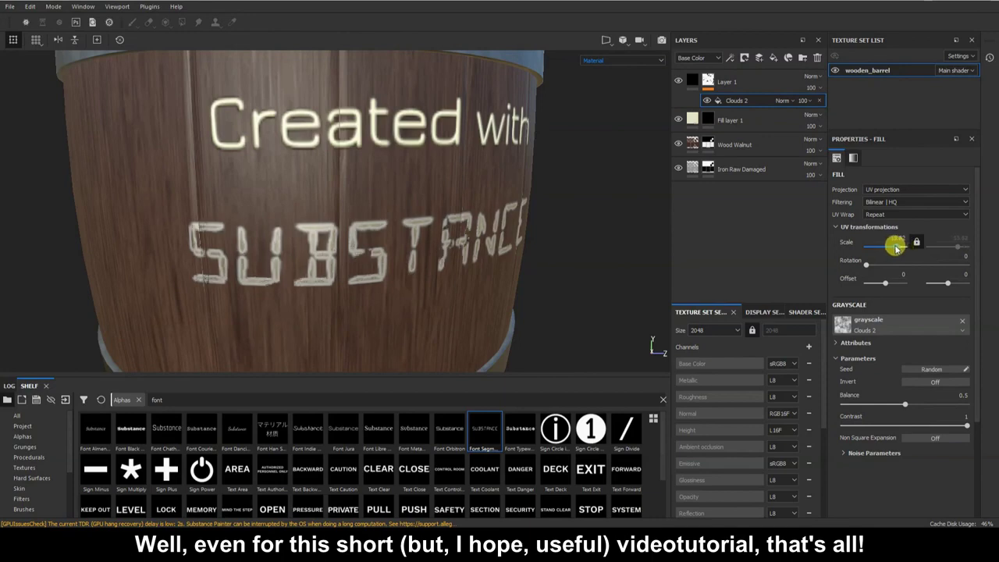
{"action": "left_click_drag", "start_coordinate": [896, 247], "coordinate": [896, 248]}
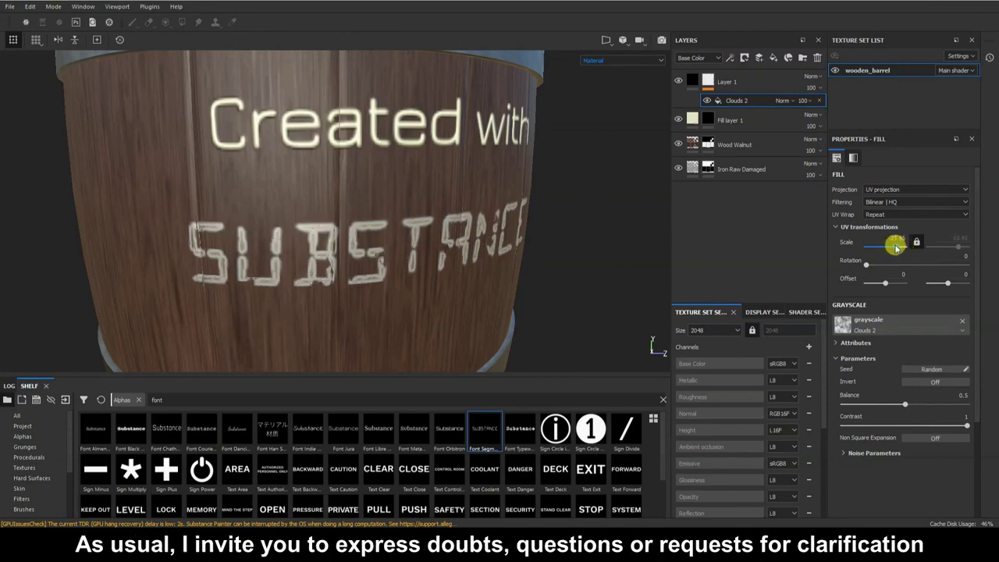
{"action": "left_click_drag", "start_coordinate": [402, 292], "coordinate": [489, 299], "text": "alt"}
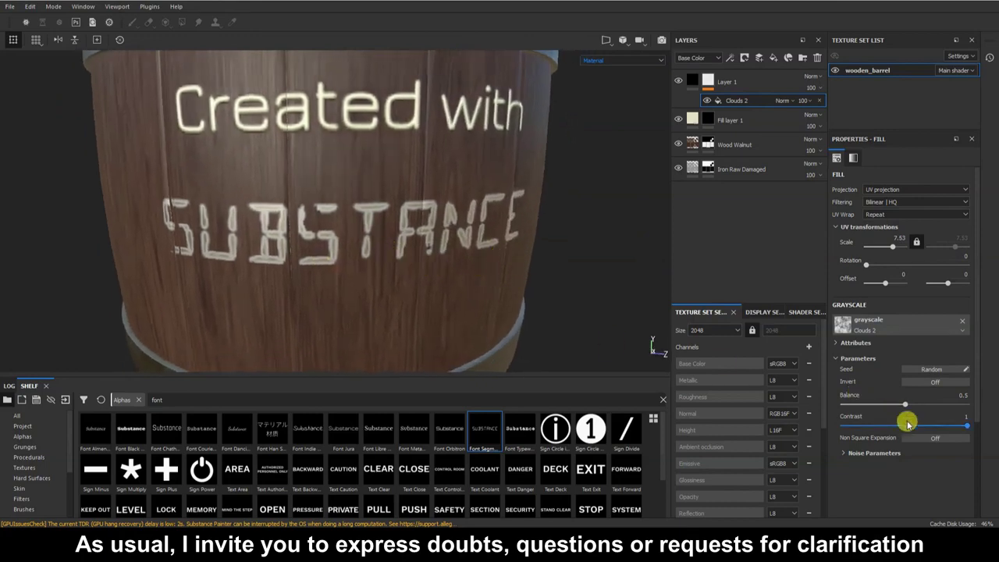